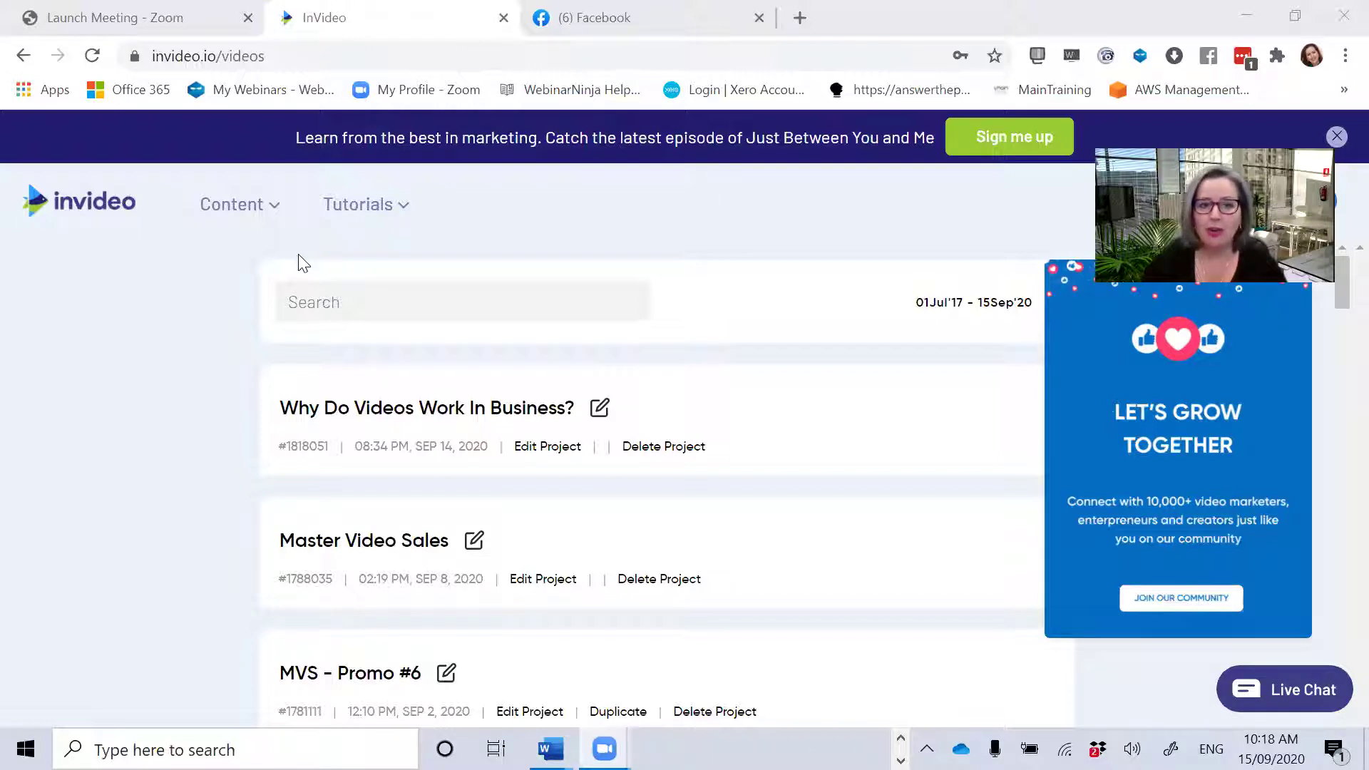
# Step: Open the 'Why Do Videos Work In Business?' project in the storyboard editor
pyautogui.click(537, 449)
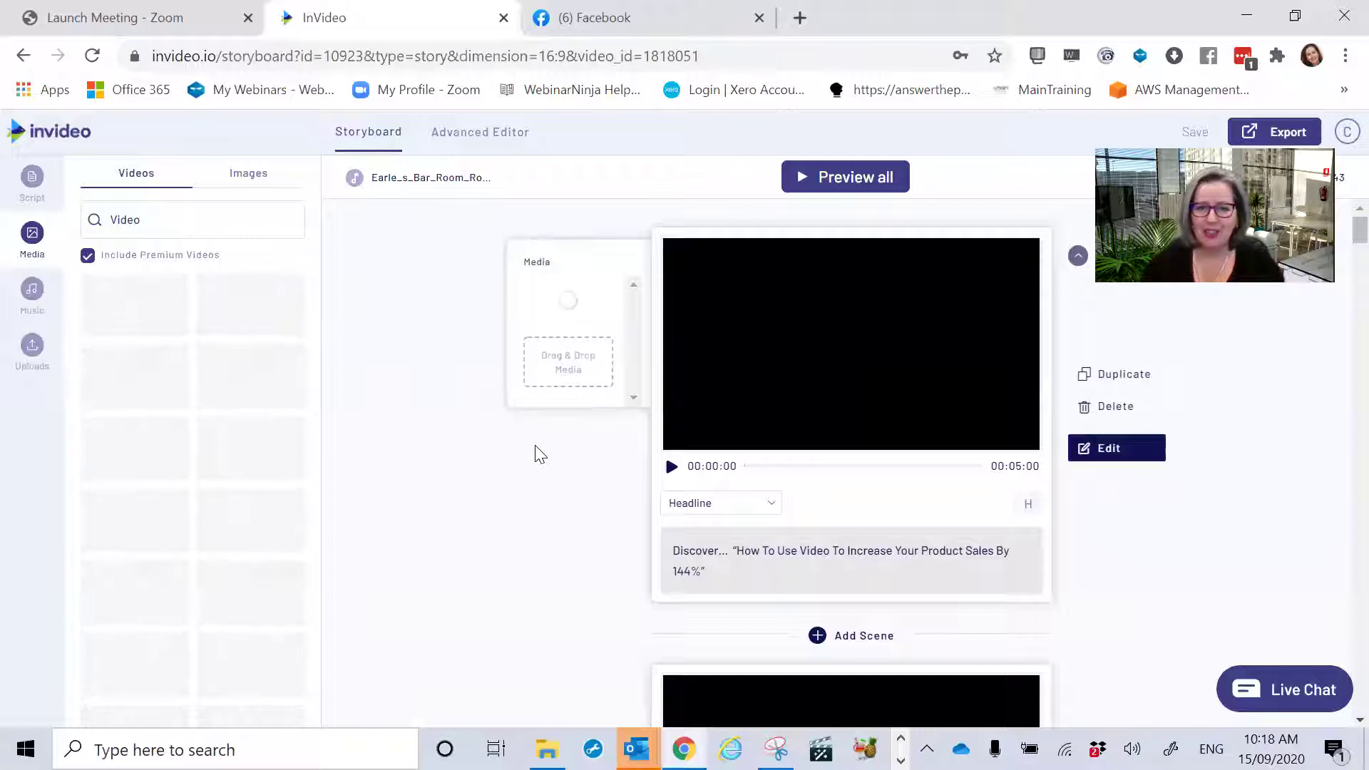
pyautogui.scroll(-2, 776, 428)
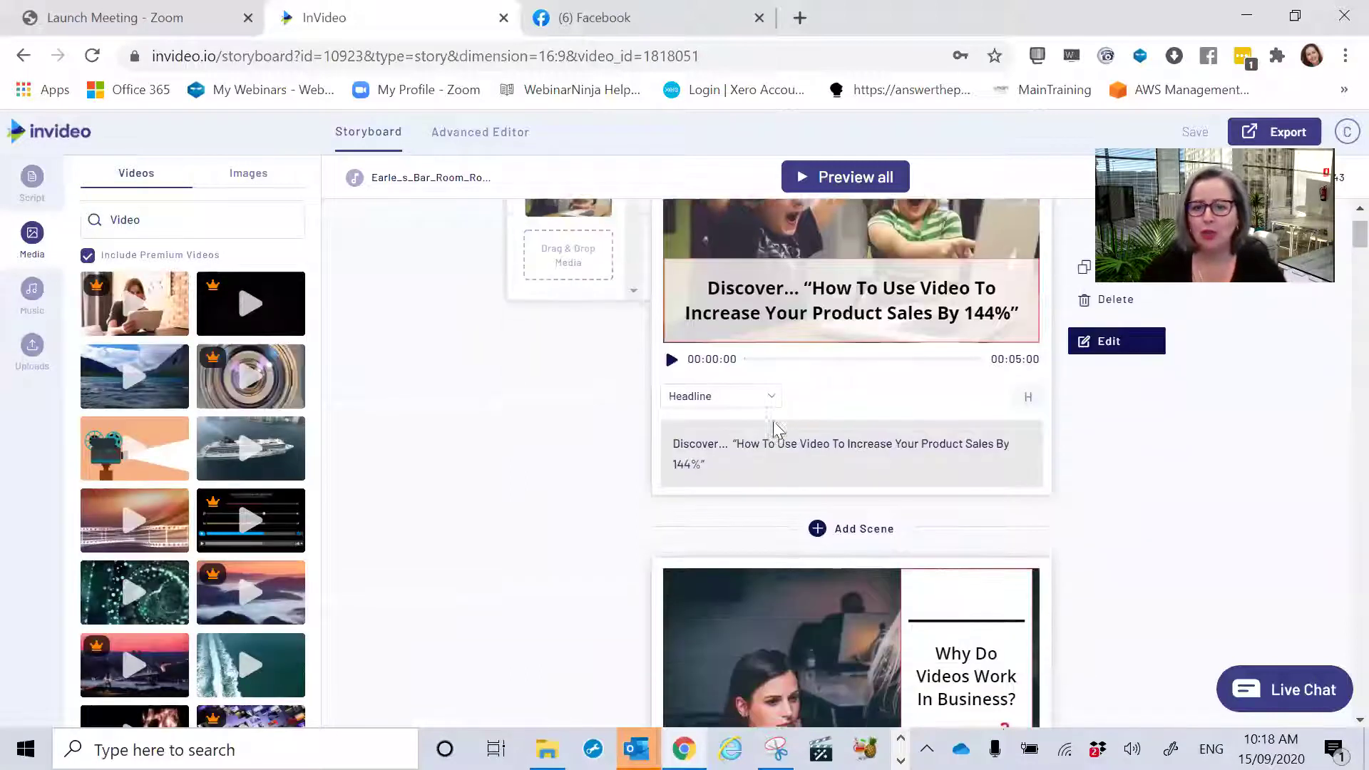
pyautogui.scroll(-10, 776, 428)
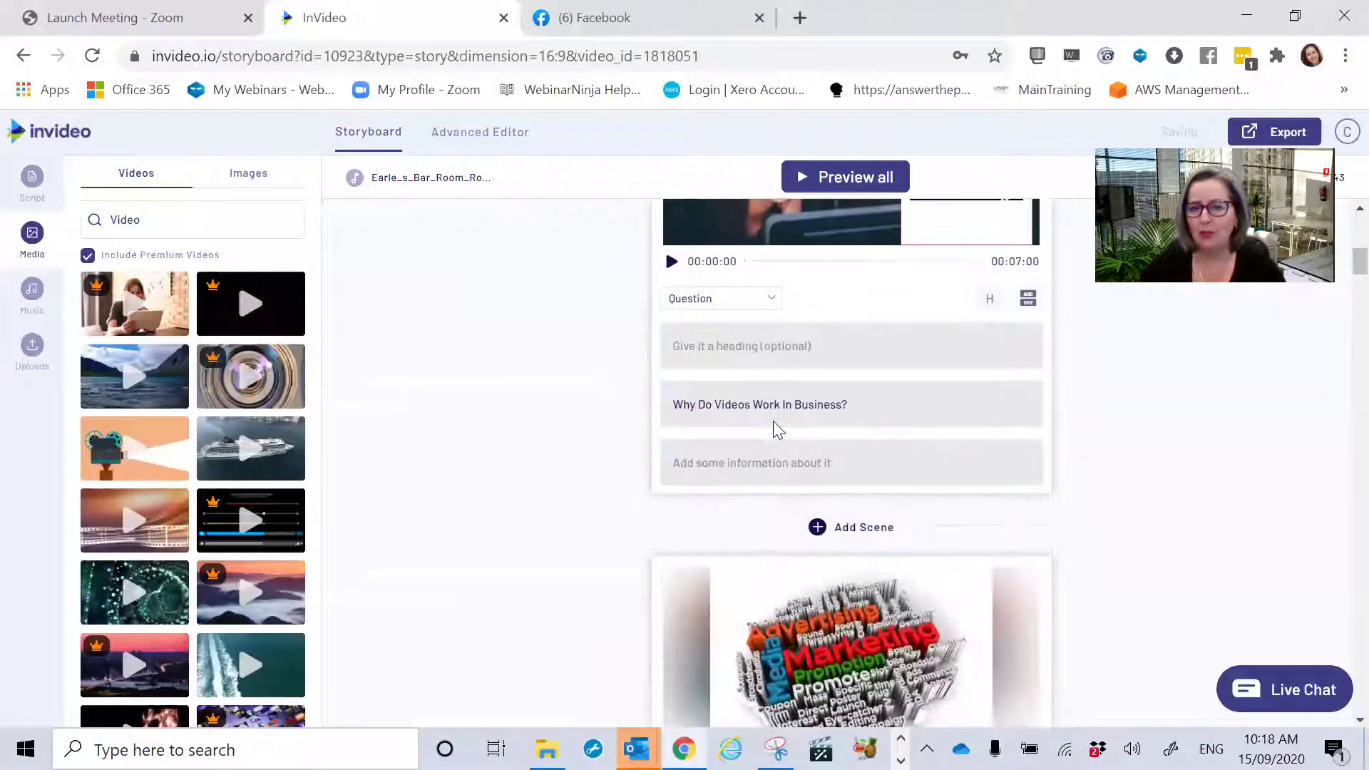
pyautogui.scroll(-7, 775, 423)
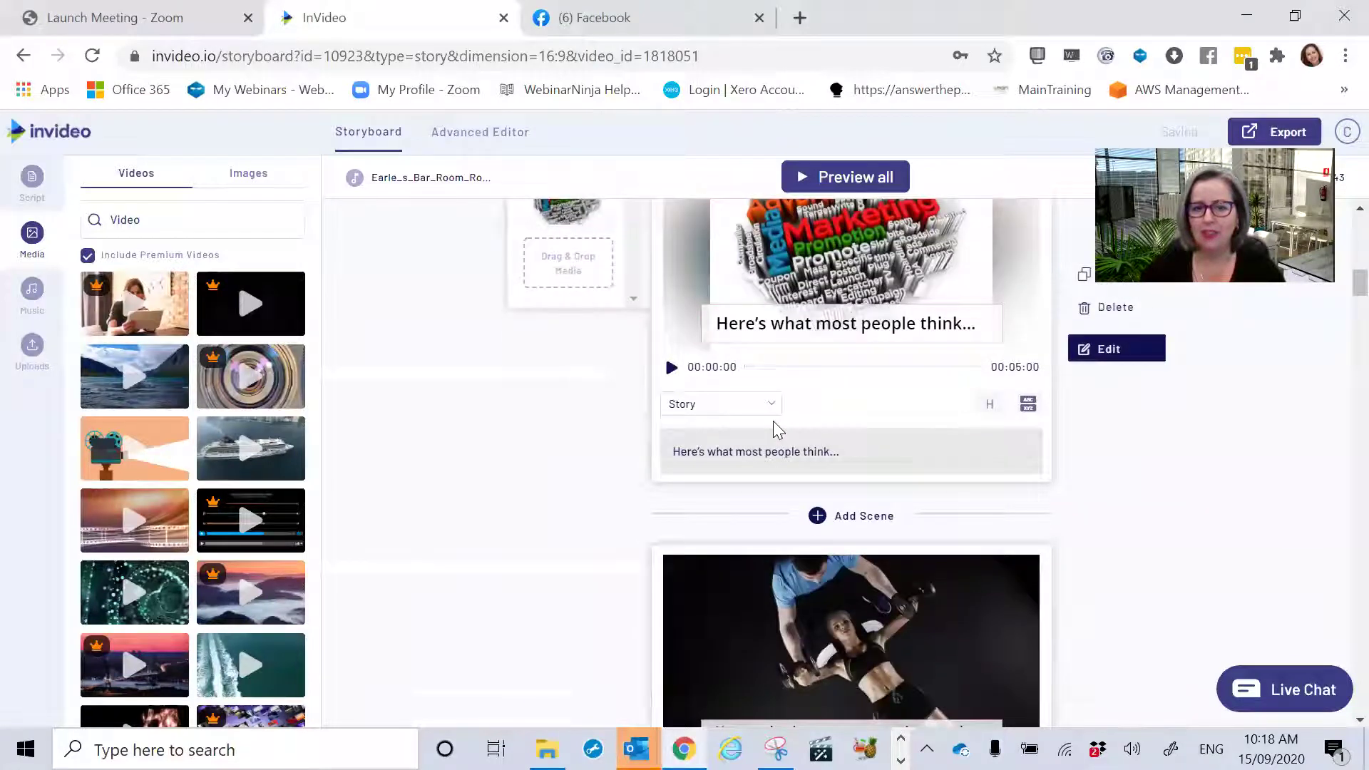
pyautogui.scroll(-4, 775, 422)
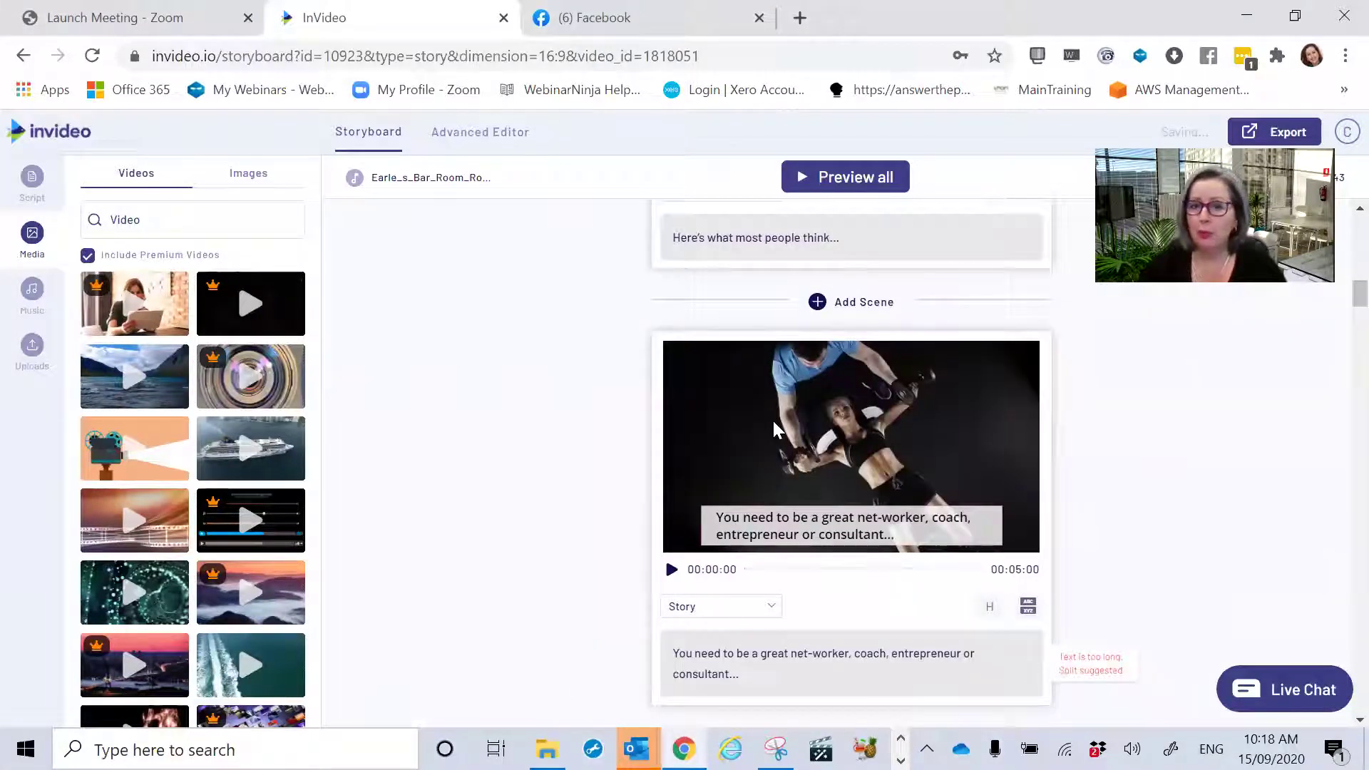
pyautogui.scroll(-10, 774, 423)
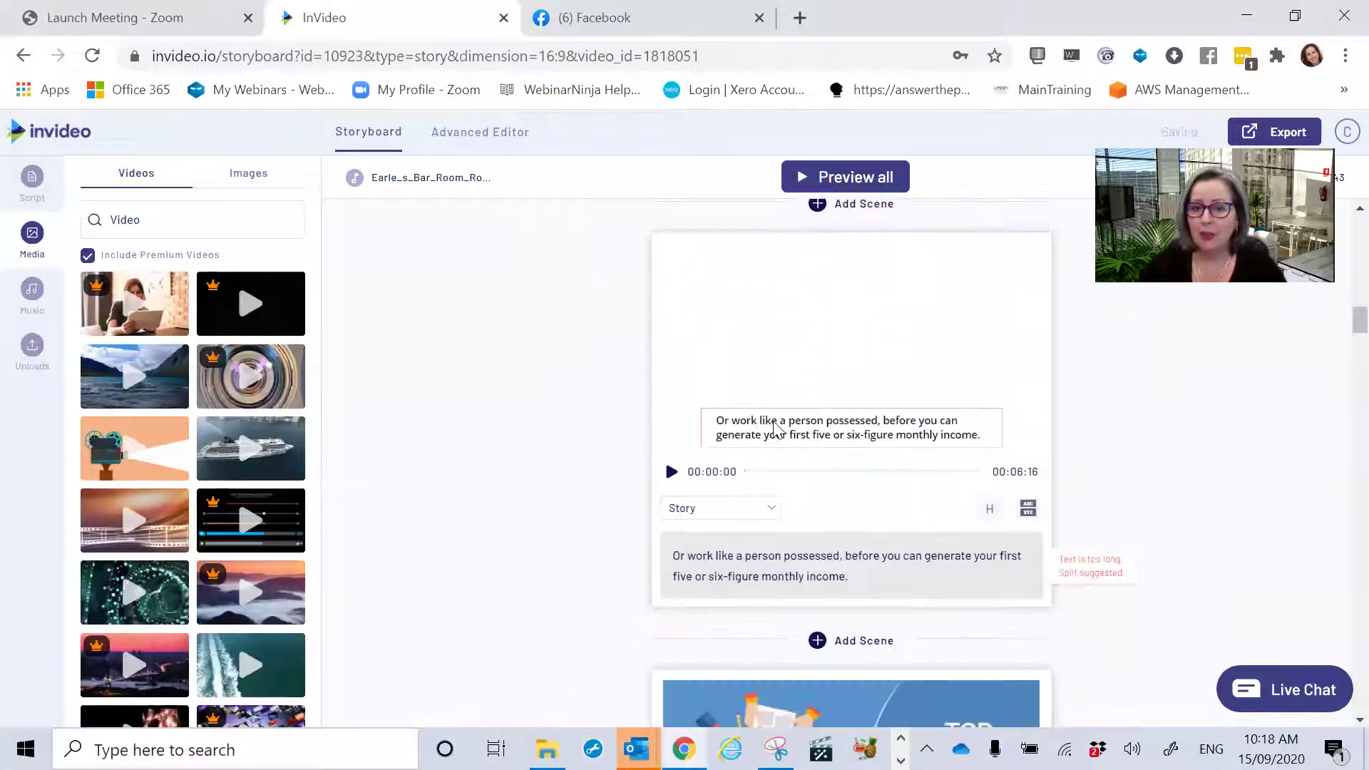
pyautogui.scroll(-12, 775, 425)
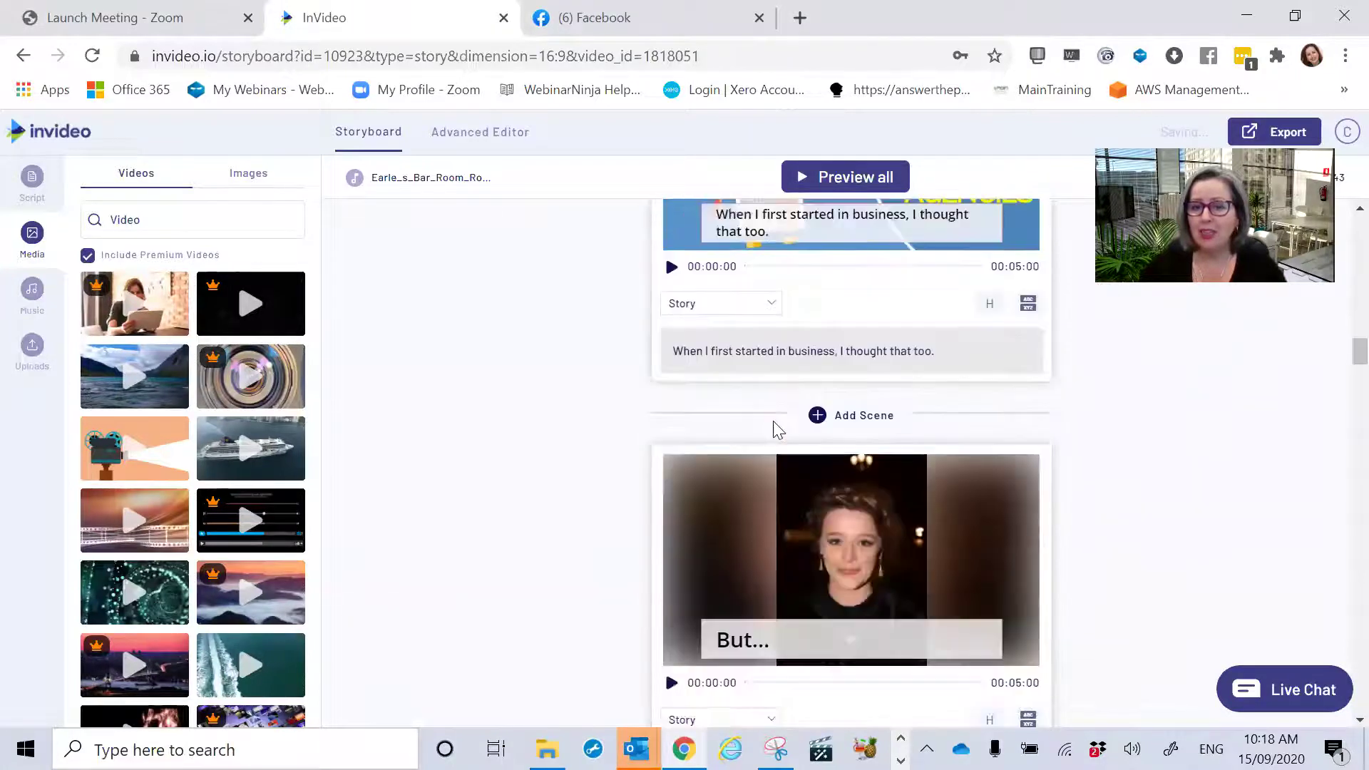
pyautogui.scroll(20, 778, 428)
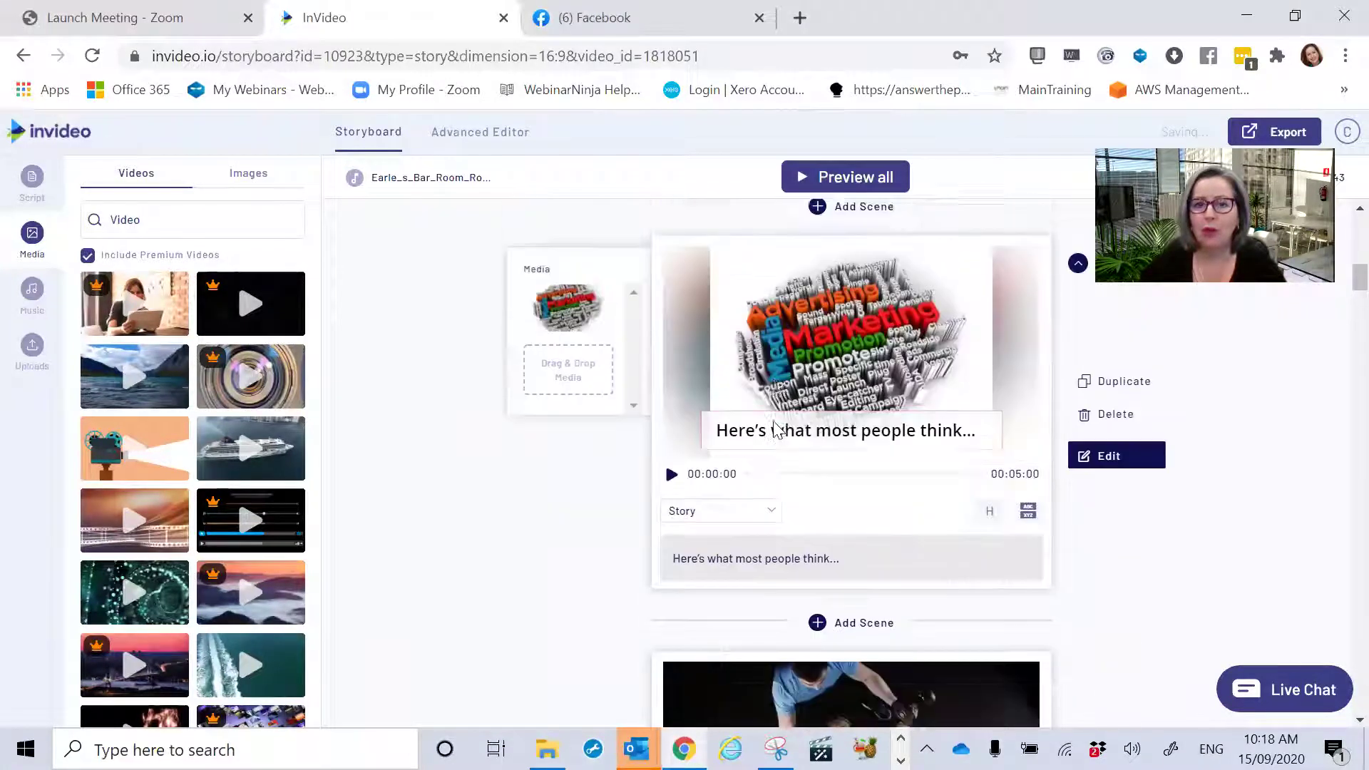
pyautogui.scroll(4, 778, 428)
pyautogui.moveTo(1048, 538)
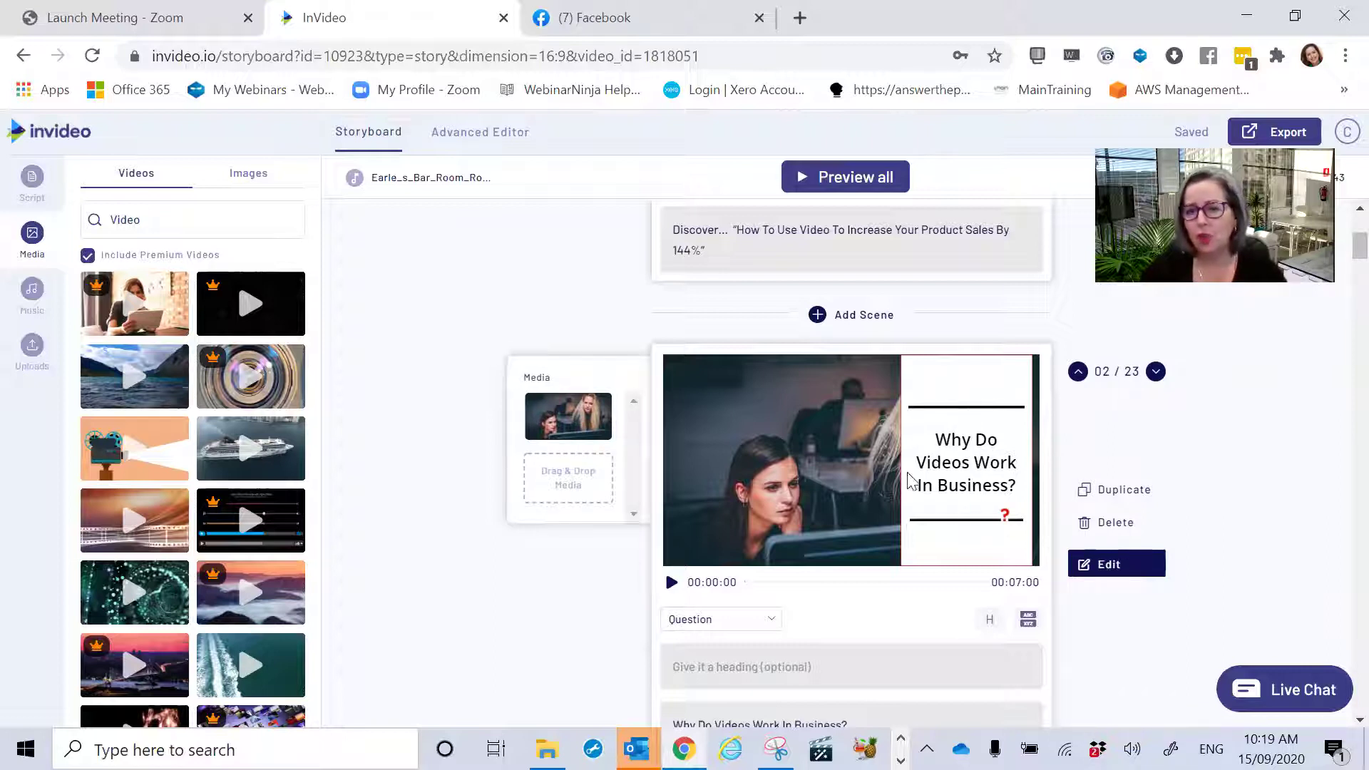
# Step: Open scene 2 in the scene editor, select the line under the title, and view its layers
pyautogui.click(1098, 565)
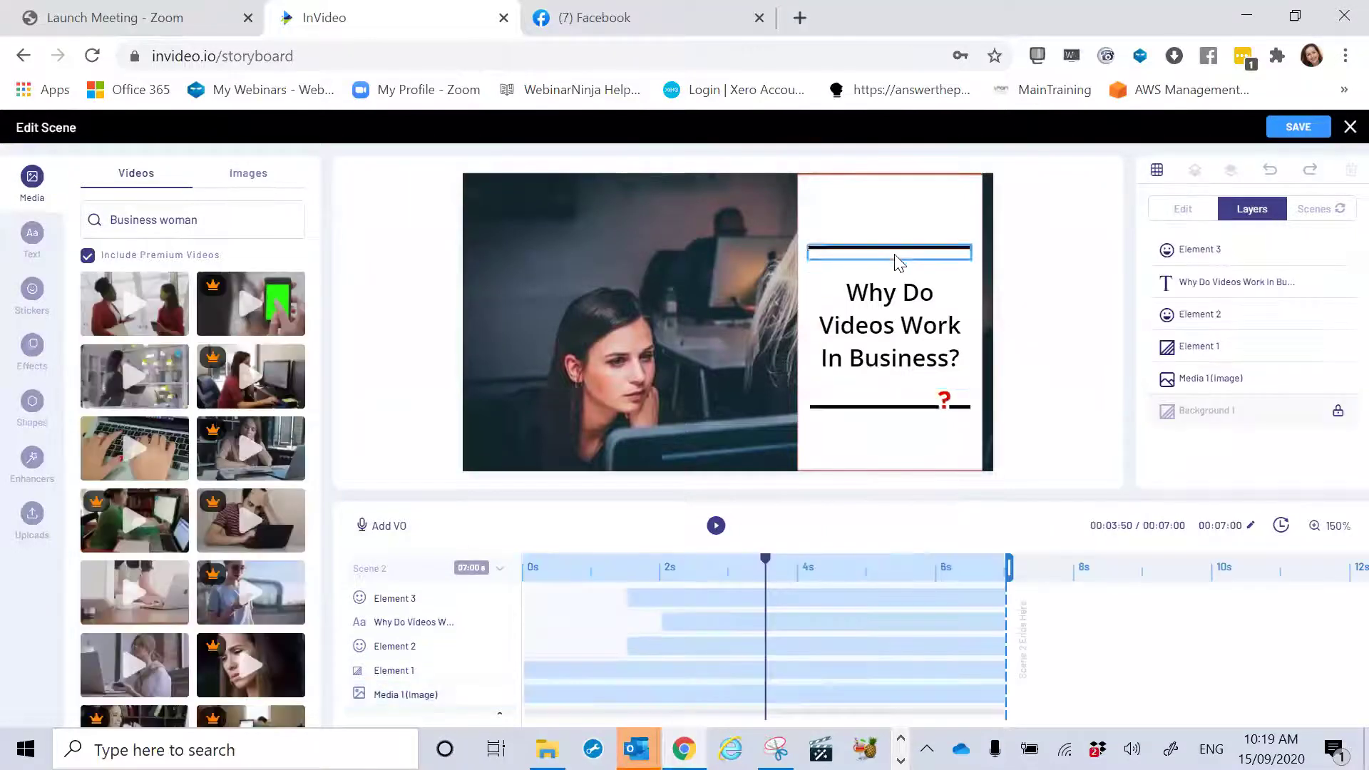
pyautogui.click(913, 363)
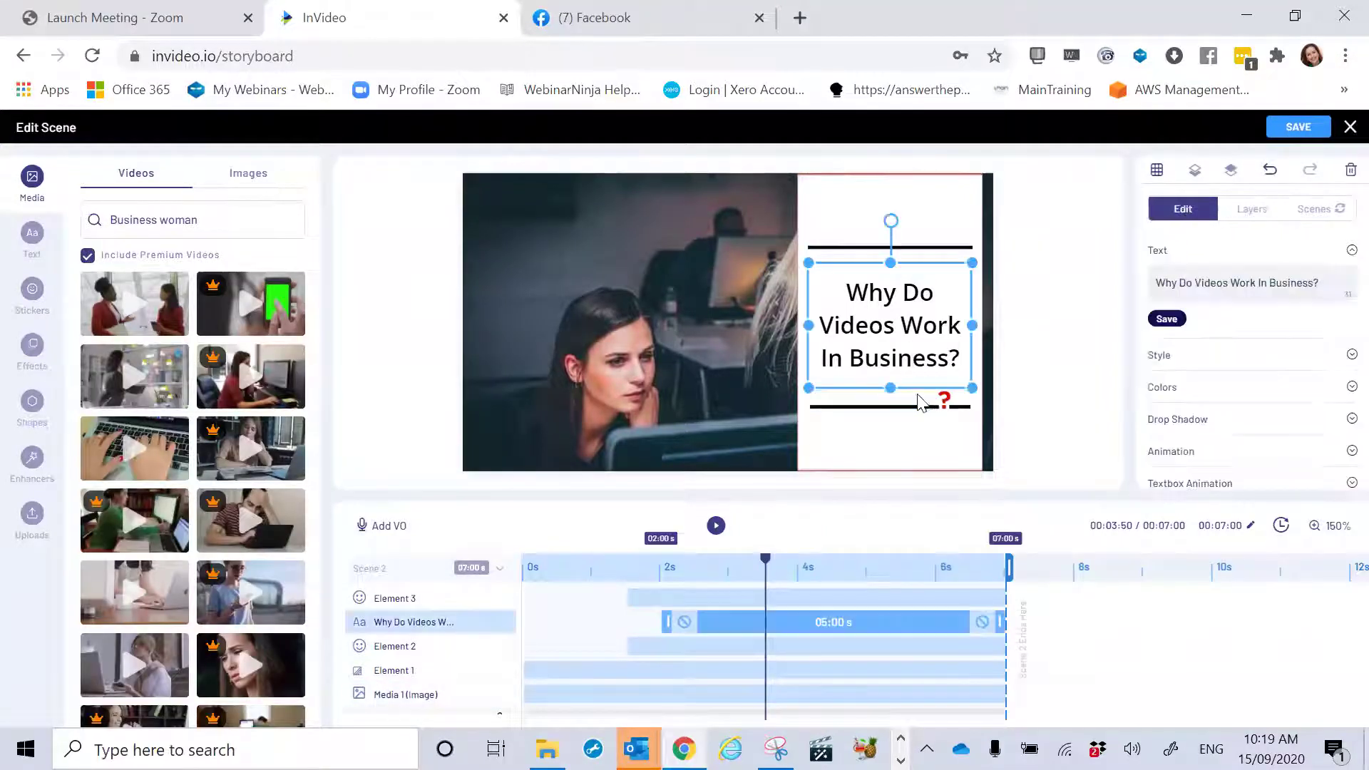
pyautogui.click(960, 405)
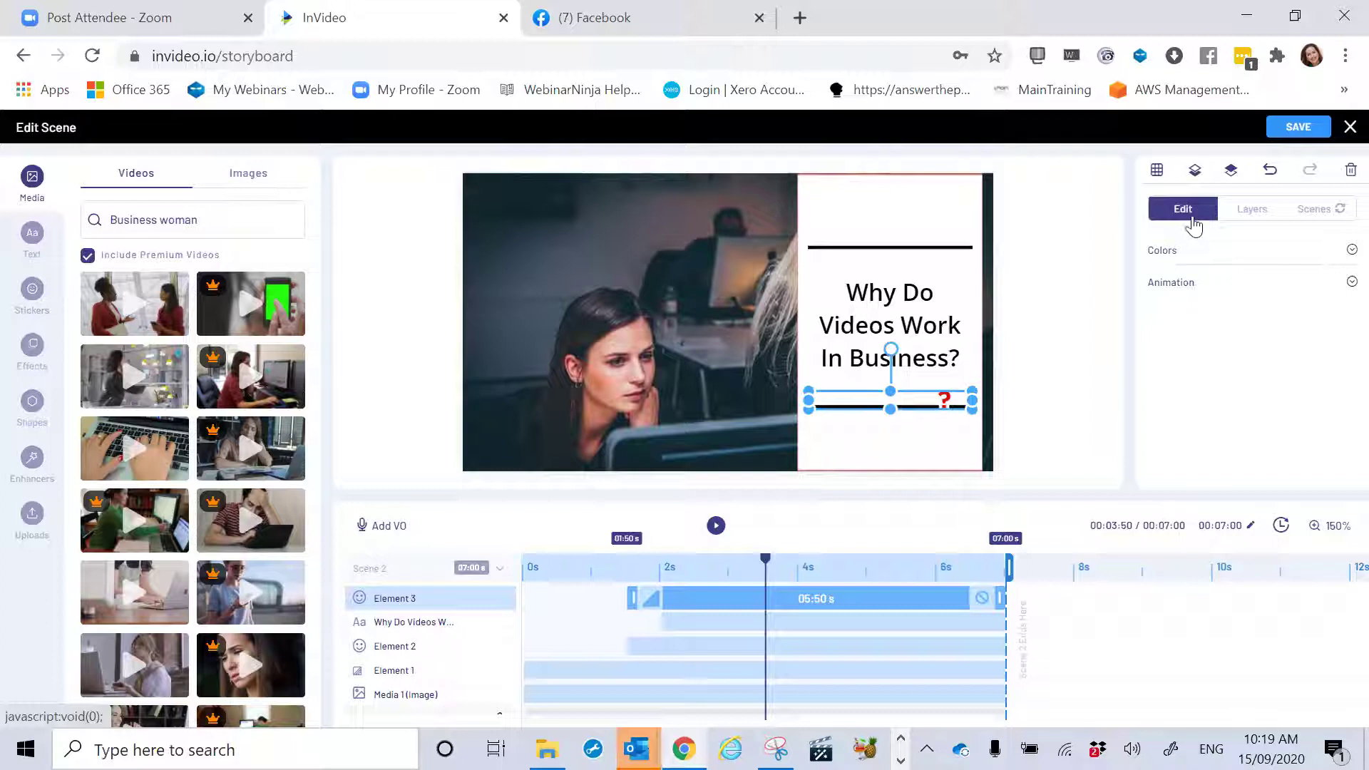
pyautogui.click(1241, 210)
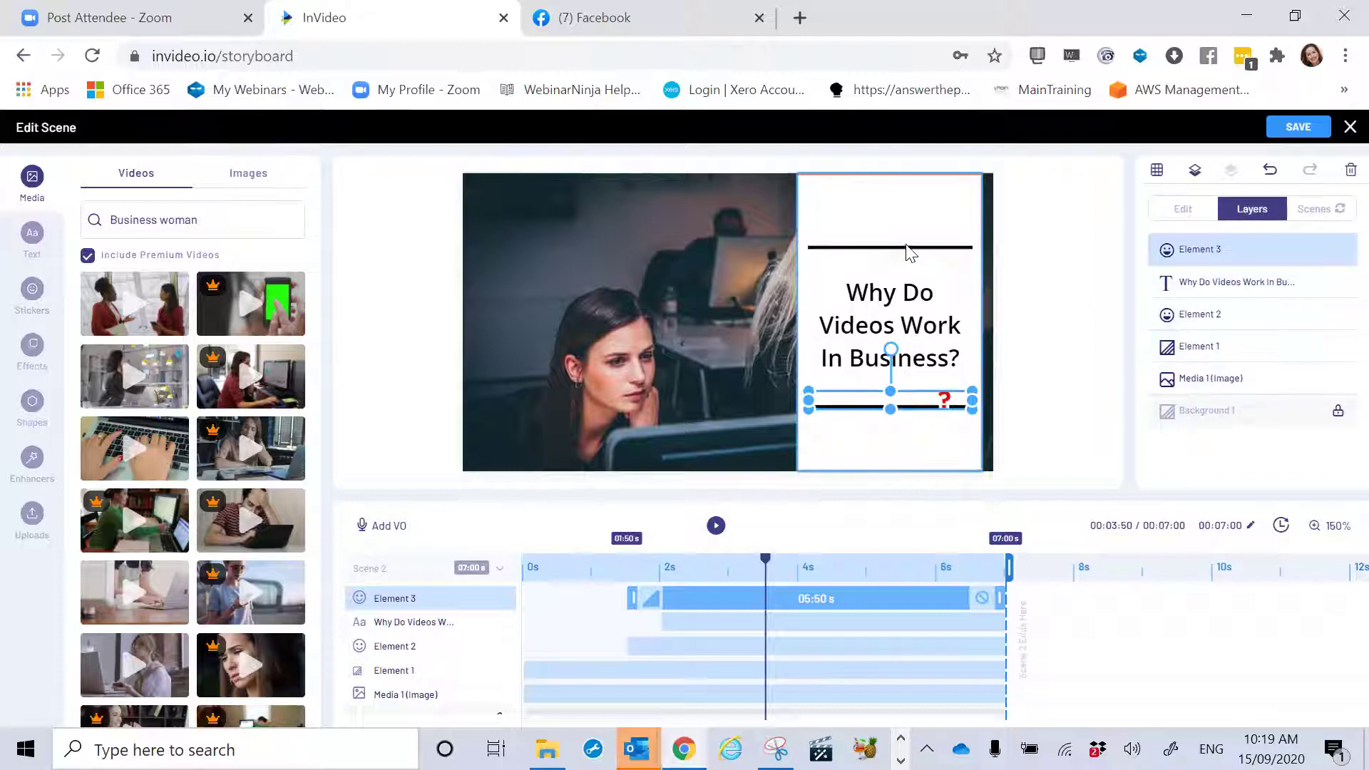
# Step: In the line's Colors settings, set Element 3's opacity to 93%
pyautogui.click(1195, 214)
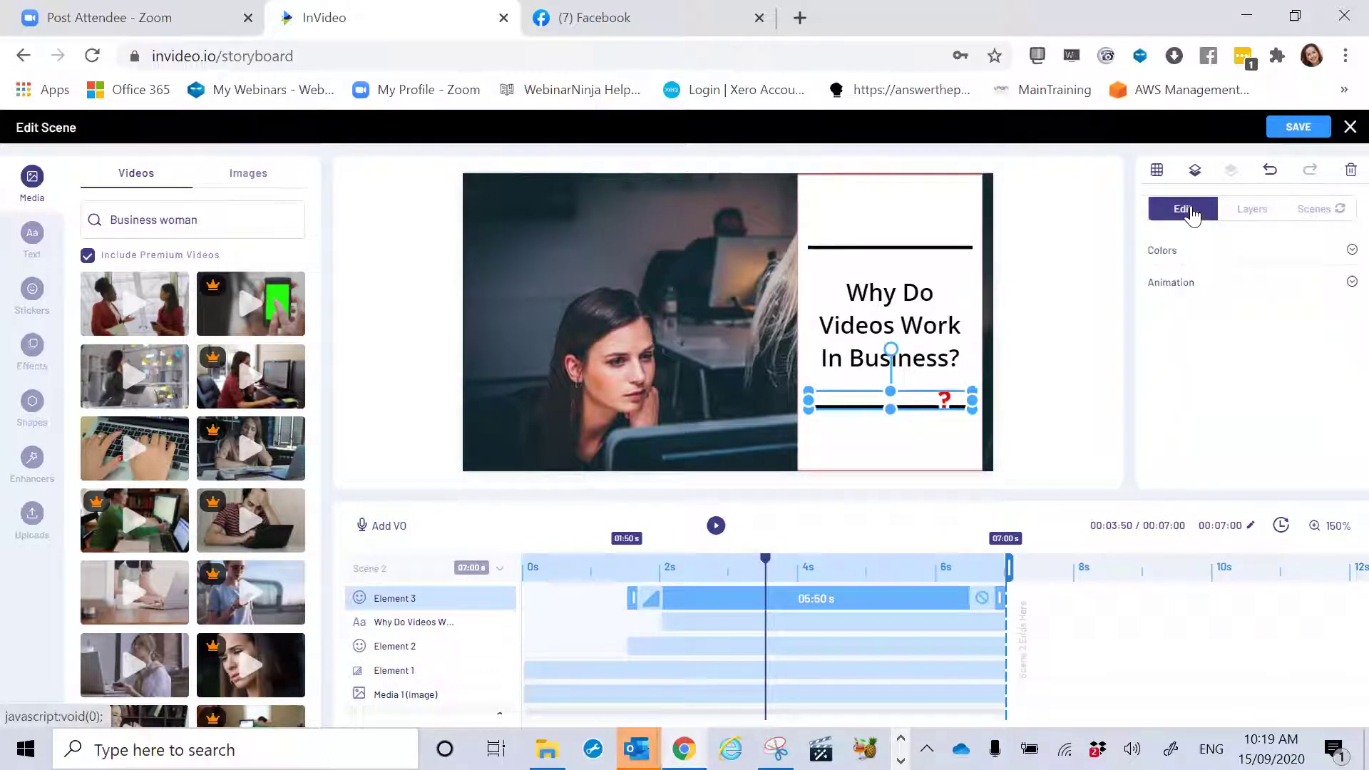
pyautogui.click(1341, 254)
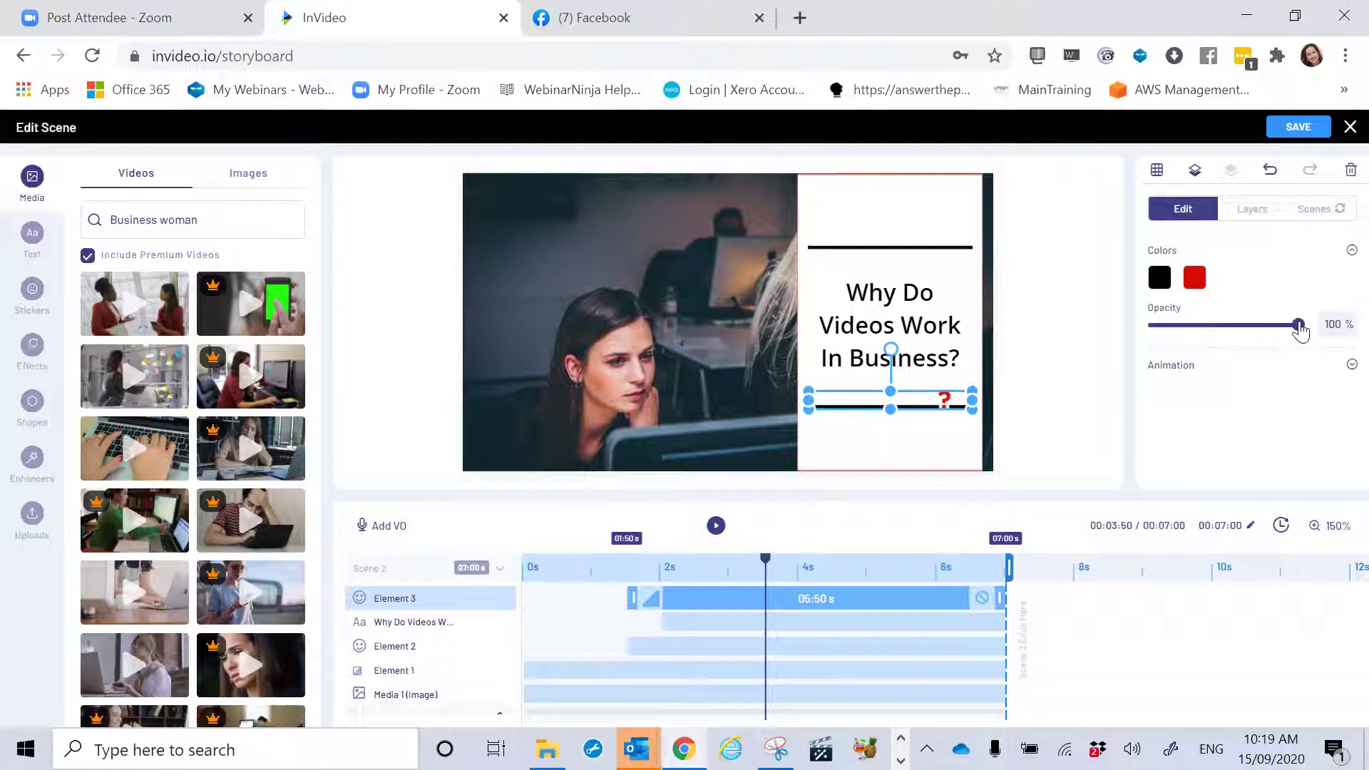
pyautogui.moveTo(1298, 325); pyautogui.dragTo(1220, 327)
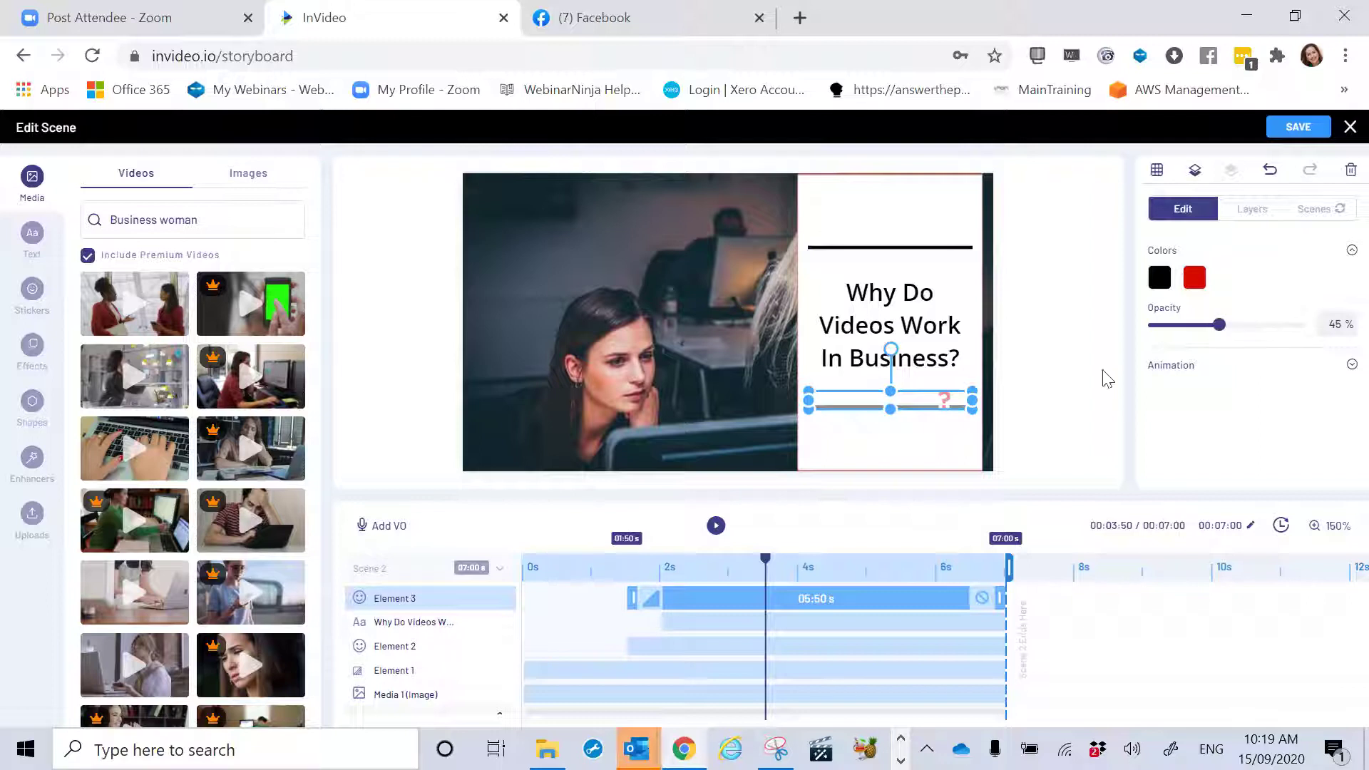
pyautogui.click(1288, 326)
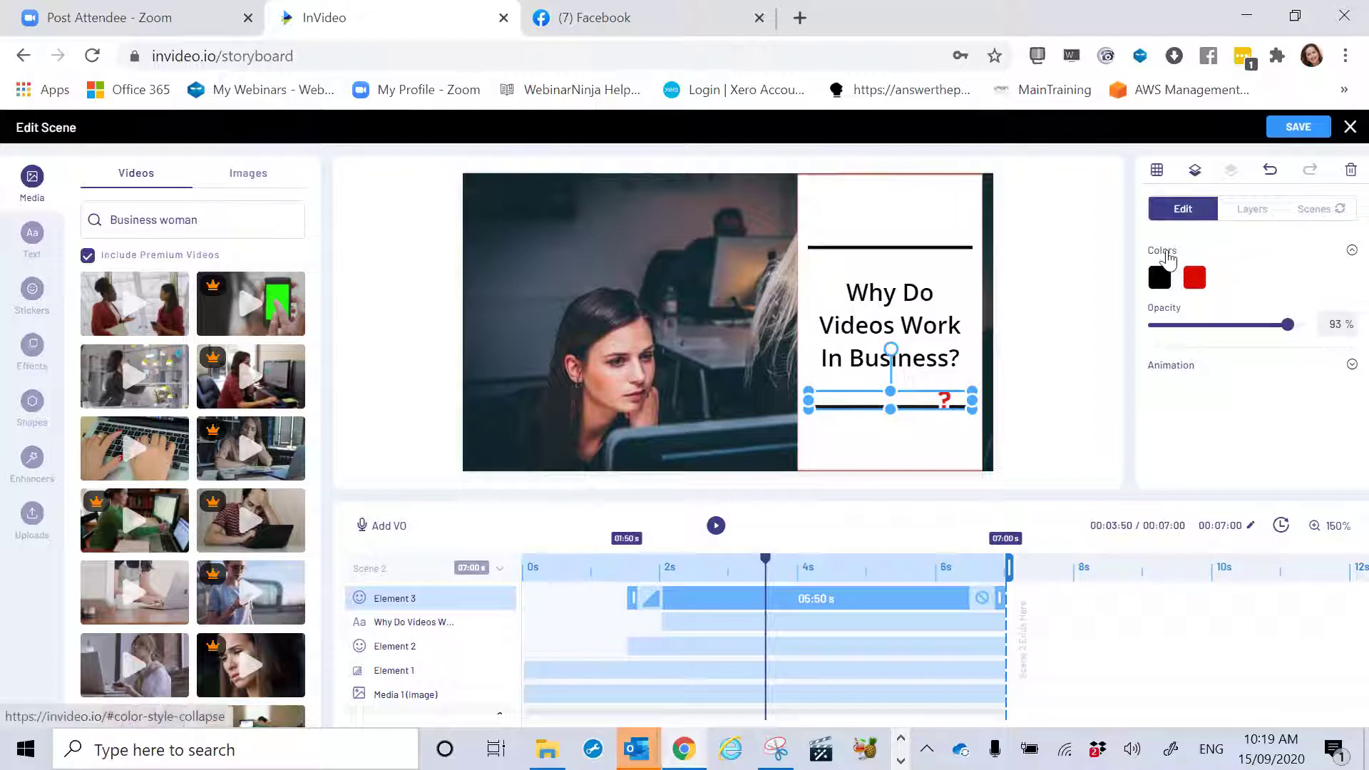
# Step: Change the line's red colour to pink #ec1ff9
pyautogui.click(1193, 278)
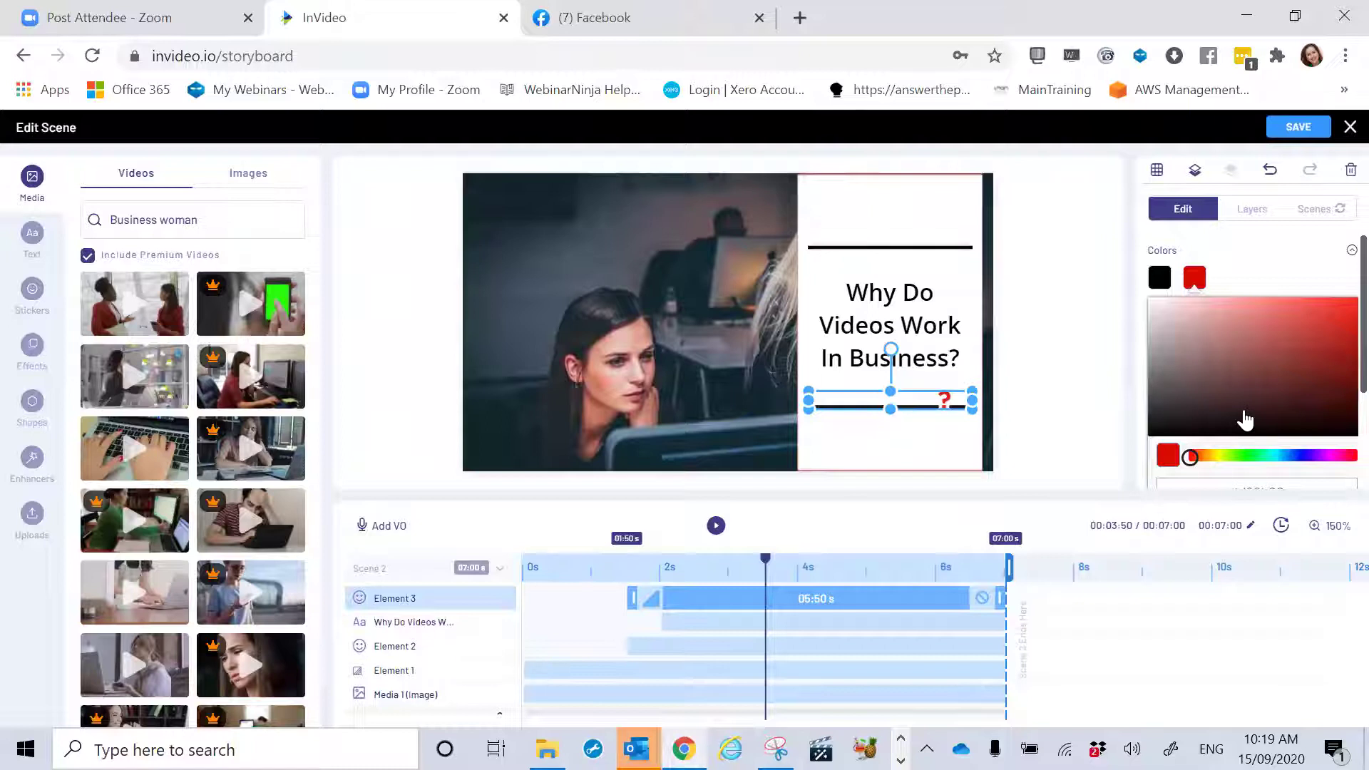
pyautogui.scroll(-2, 1246, 420)
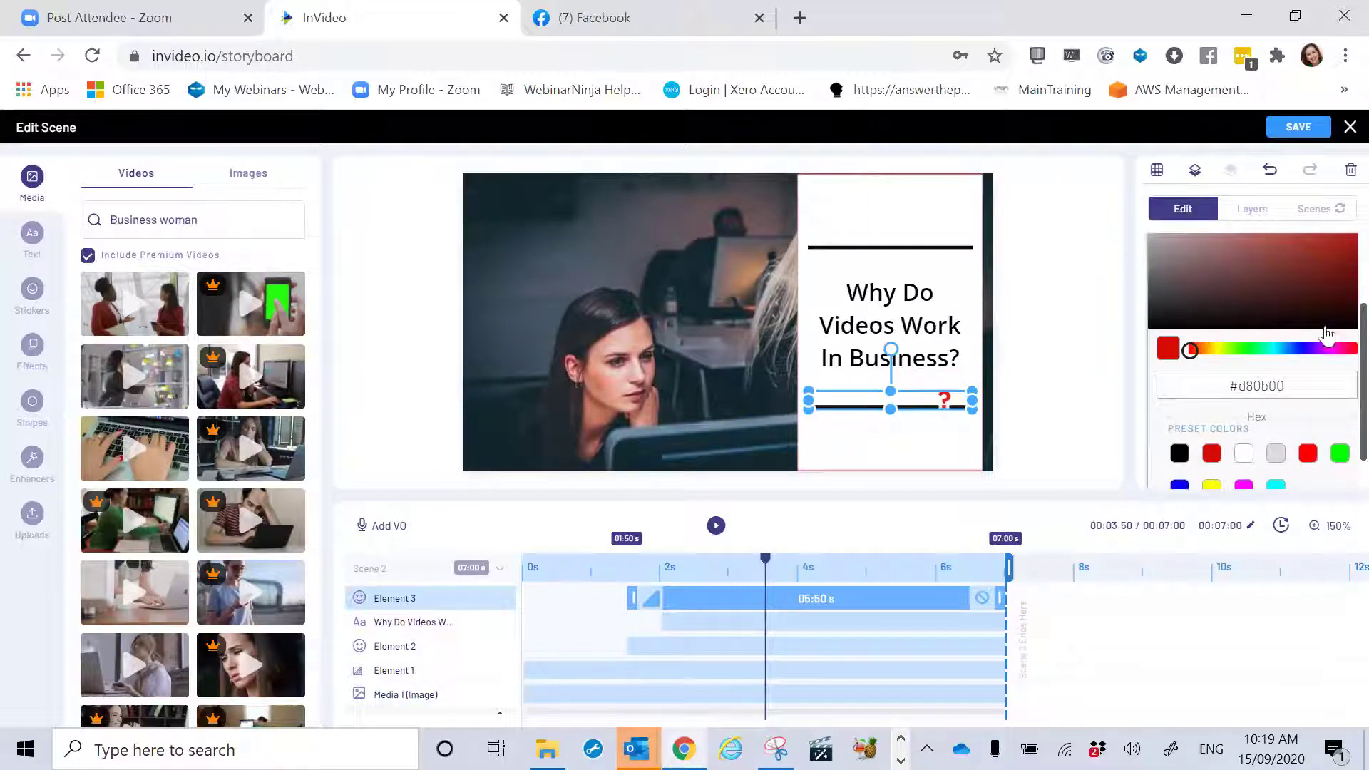
pyautogui.scroll(-1, 1267, 434)
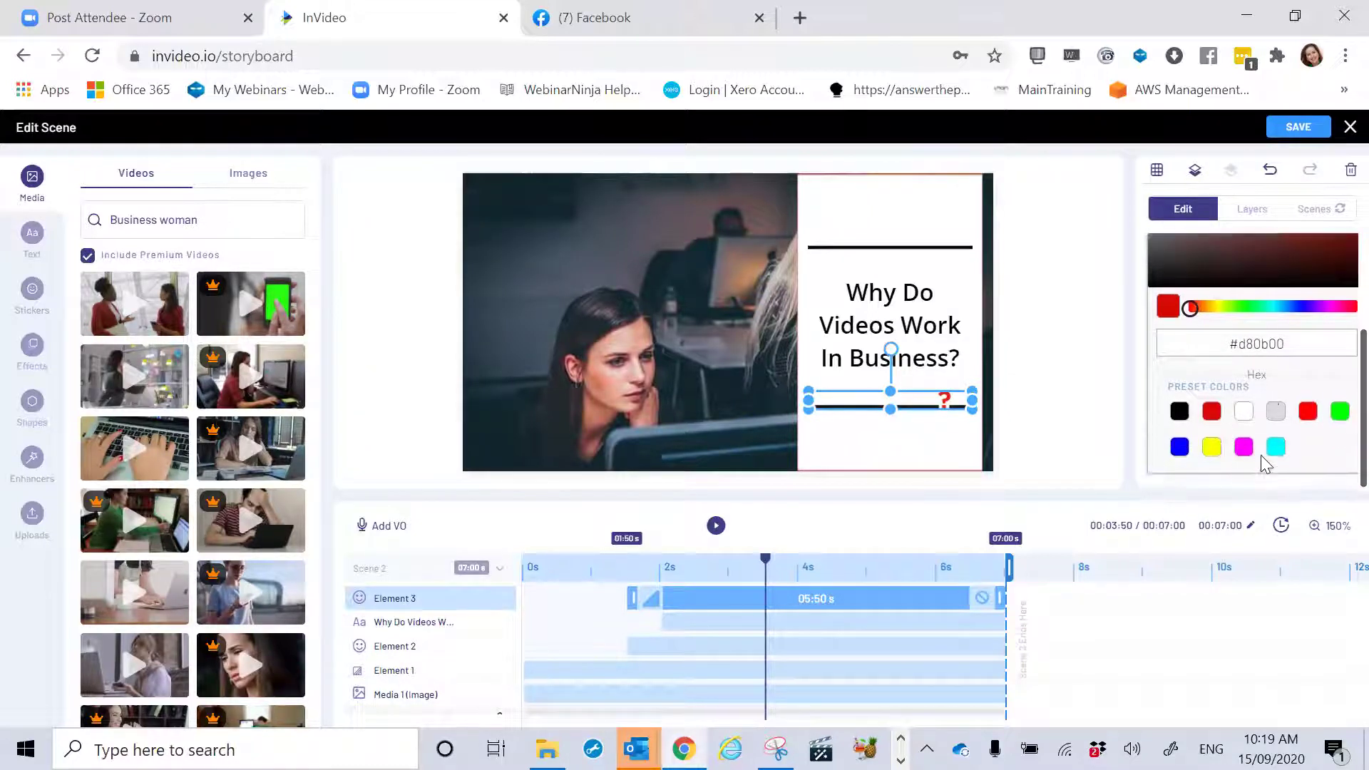
pyautogui.scroll(2, 1277, 446)
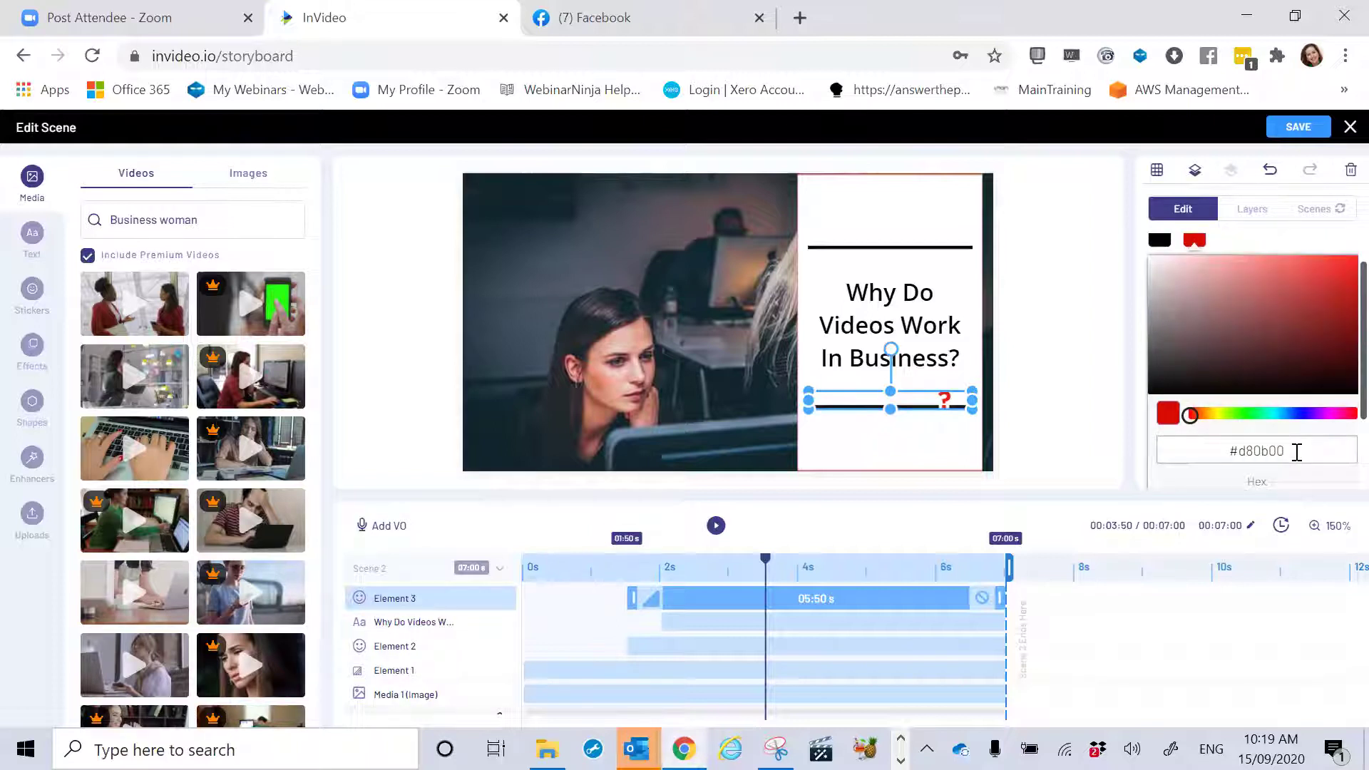
pyautogui.scroll(-2, 1290, 442)
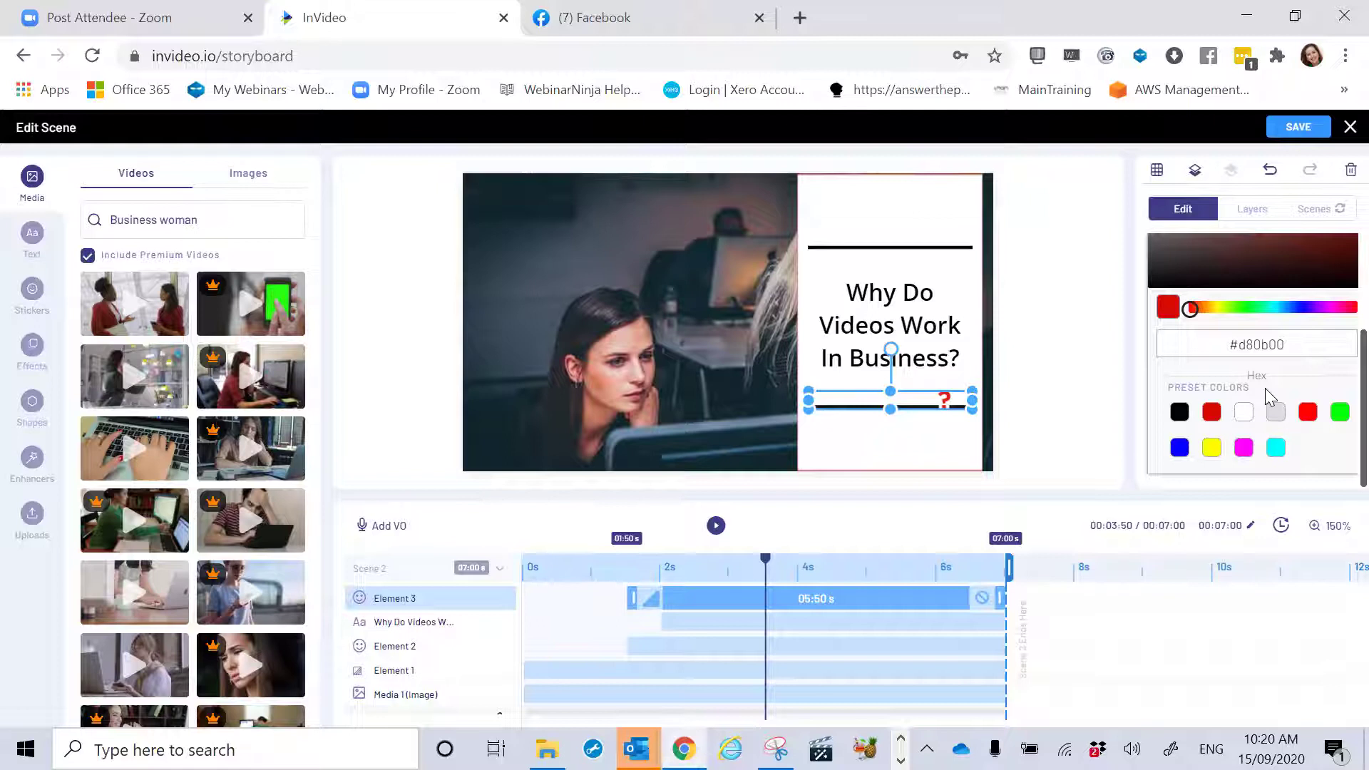
pyautogui.click(1297, 350)
pyautogui.scroll(2, 1282, 357)
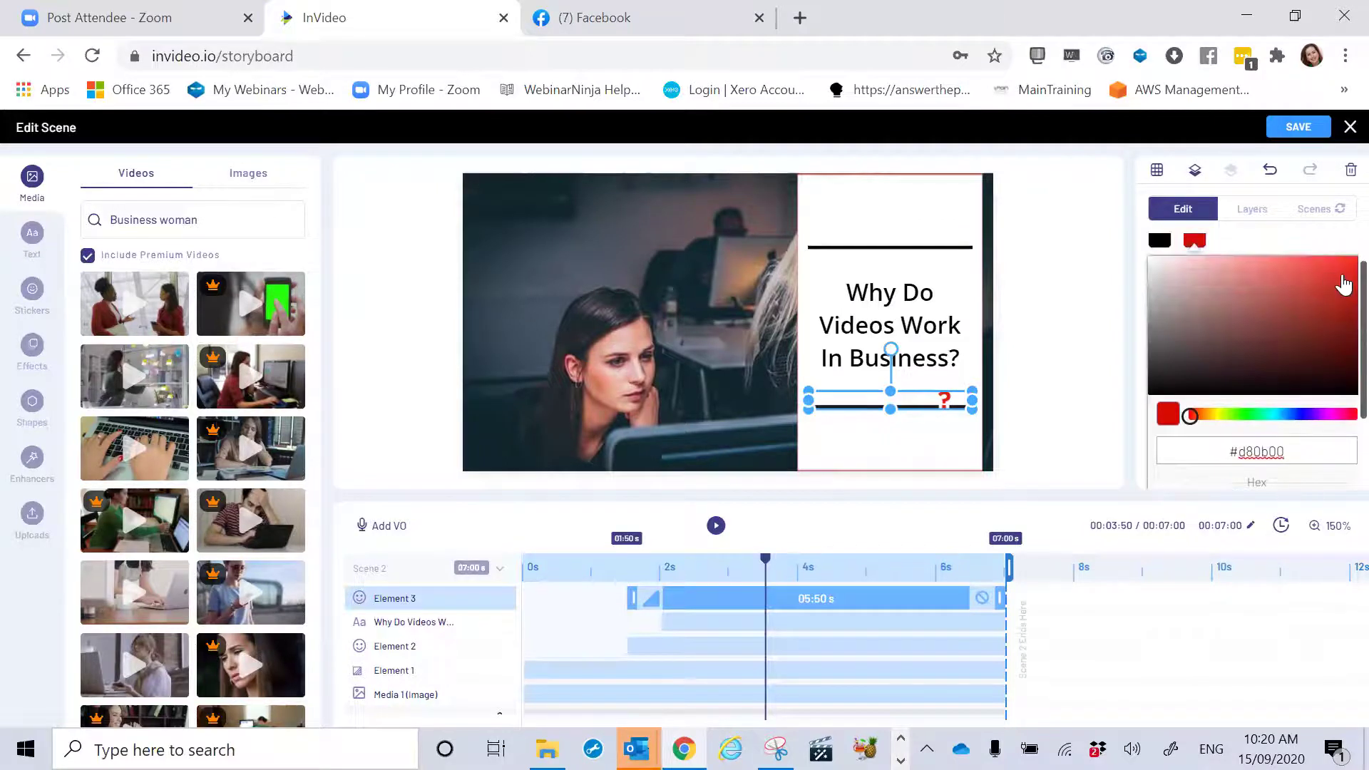
pyautogui.click(1329, 416)
pyautogui.click(1337, 264)
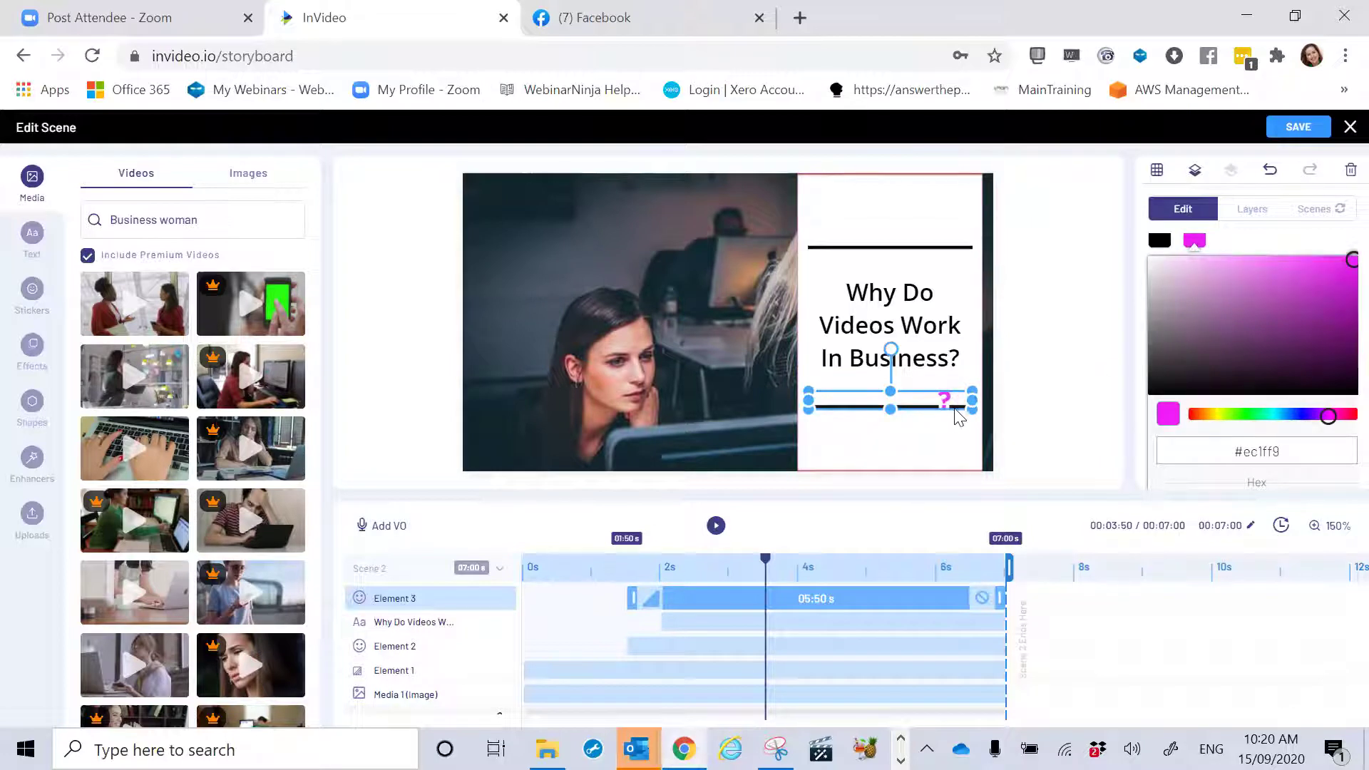
pyautogui.scroll(-2, 1240, 371)
pyautogui.scroll(3, 1237, 421)
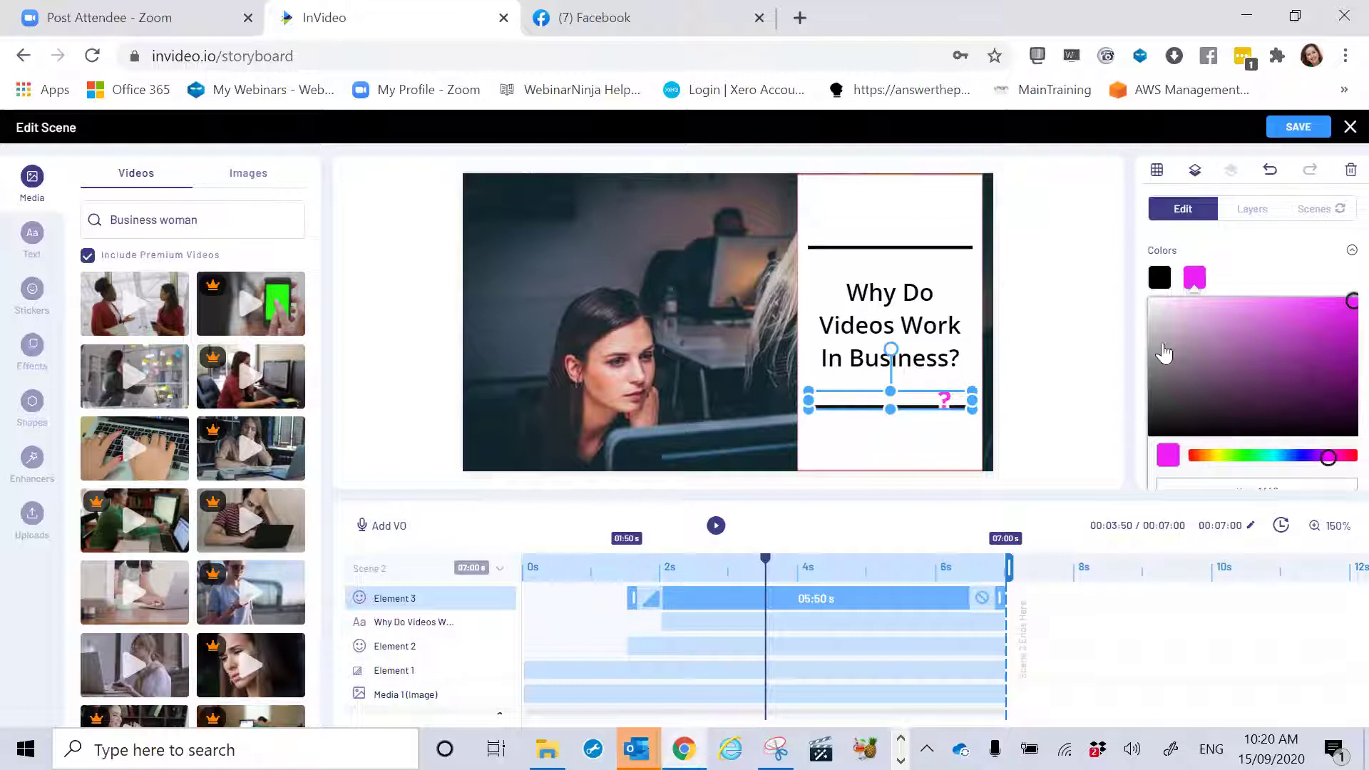
# Step: Recolour the line's black part vivid purple and save the scene back to the storyboard
pyautogui.click(1161, 280)
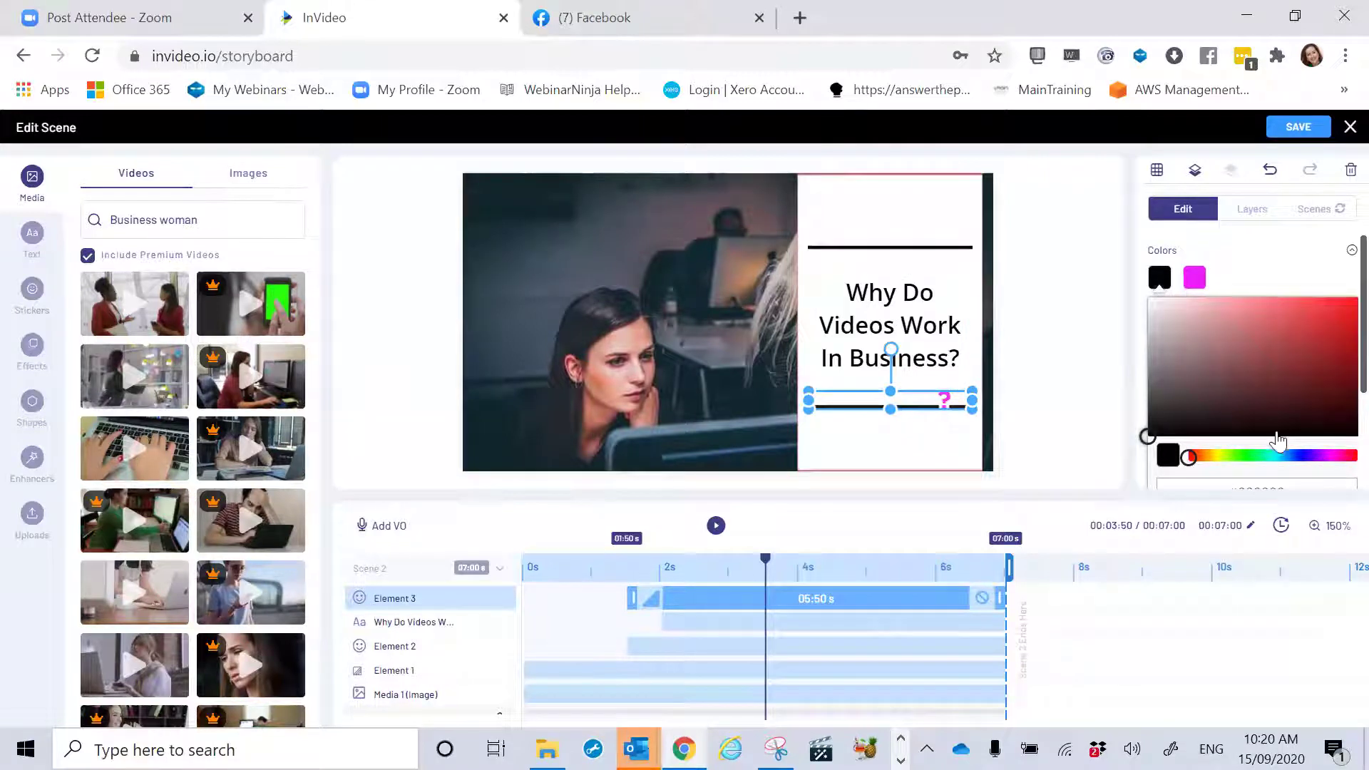
pyautogui.click(1309, 458)
pyautogui.click(1344, 311)
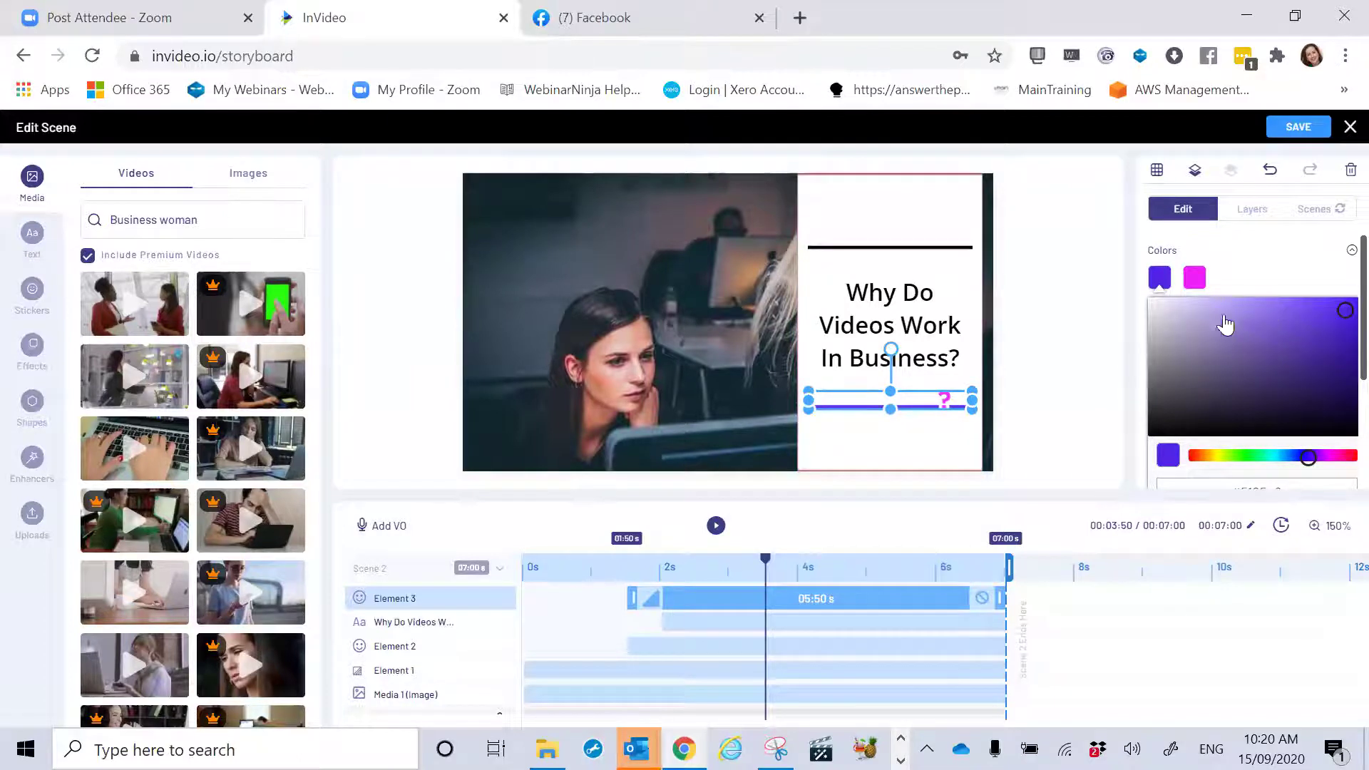
pyautogui.click(1297, 127)
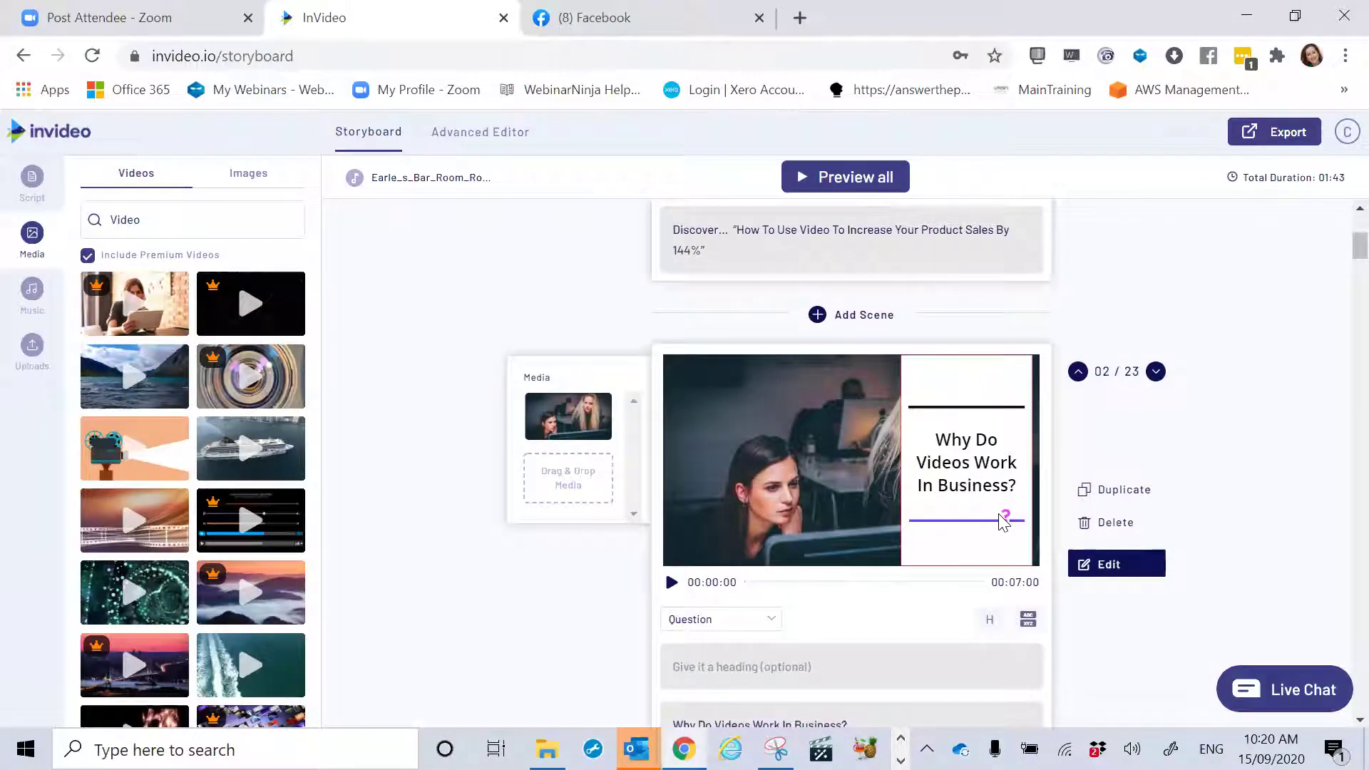
# Step: Return to the templates home page and open Brand Presets from the account menu
pyautogui.click(53, 137)
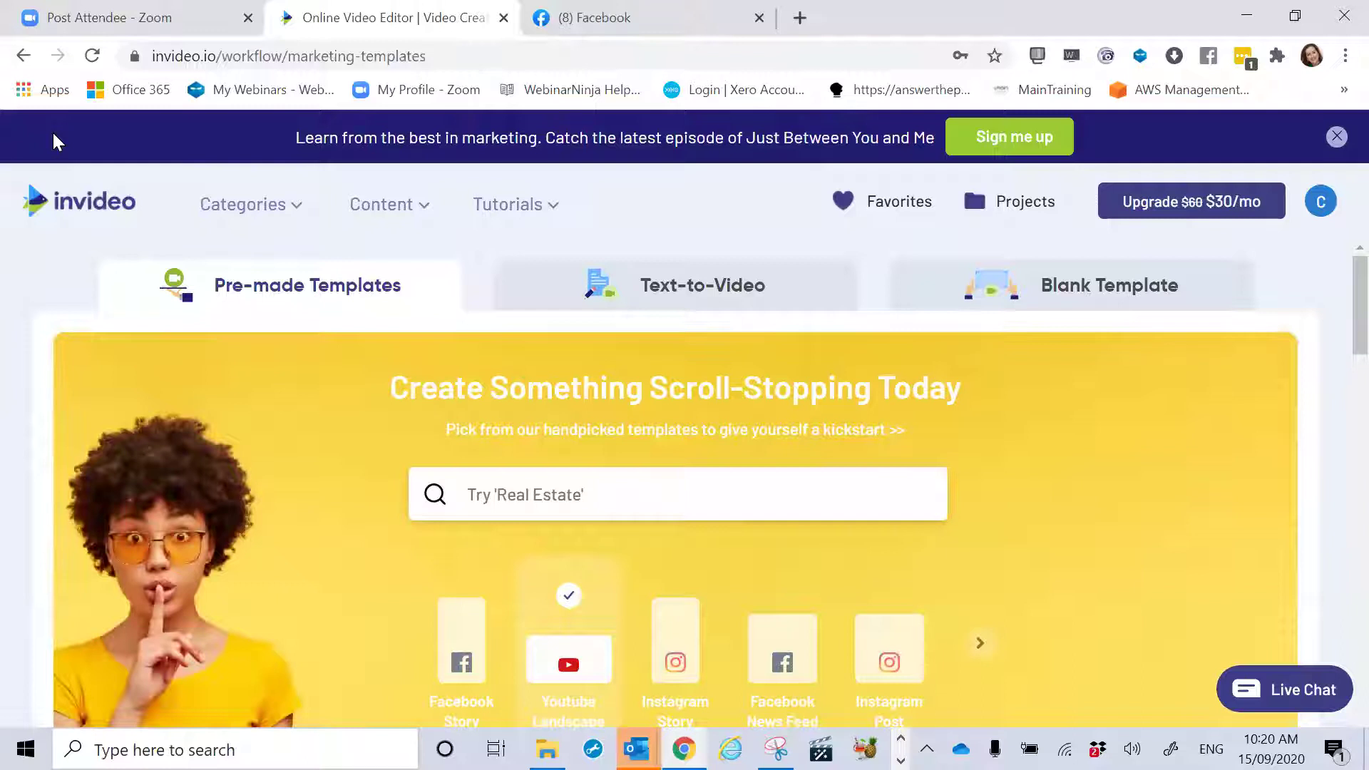
pyautogui.click(1320, 207)
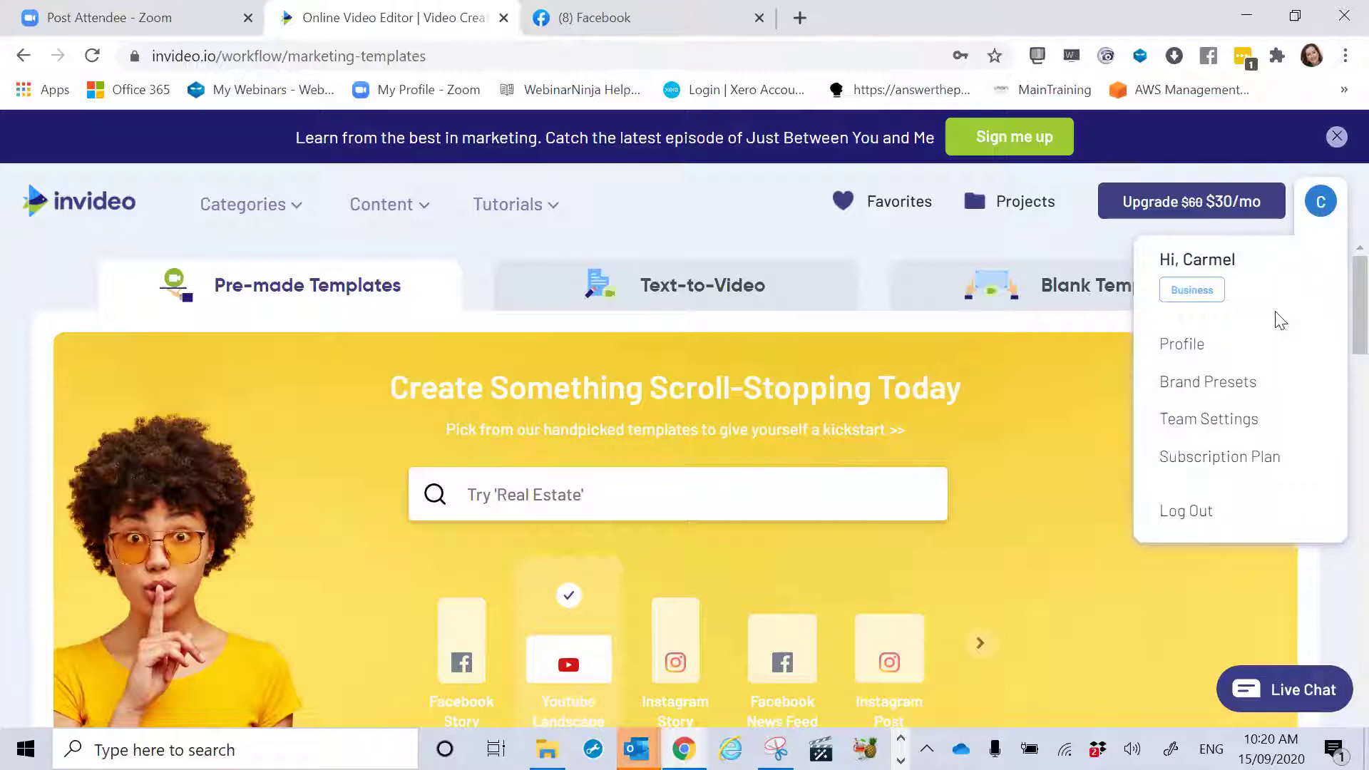
pyautogui.click(1232, 394)
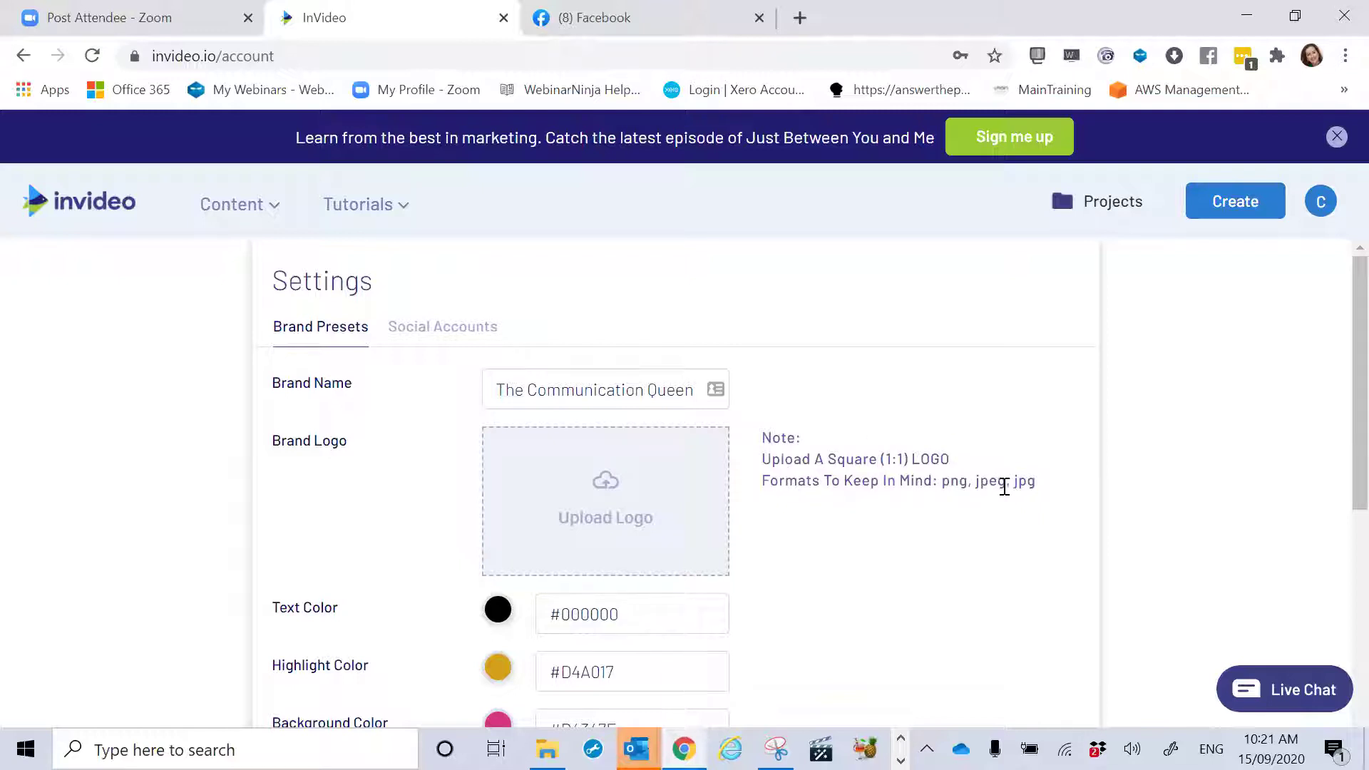
# Step: Scroll through Brand Presets to check brand name The Communication Queen and its four hex colours
pyautogui.scroll(-3, 629, 447)
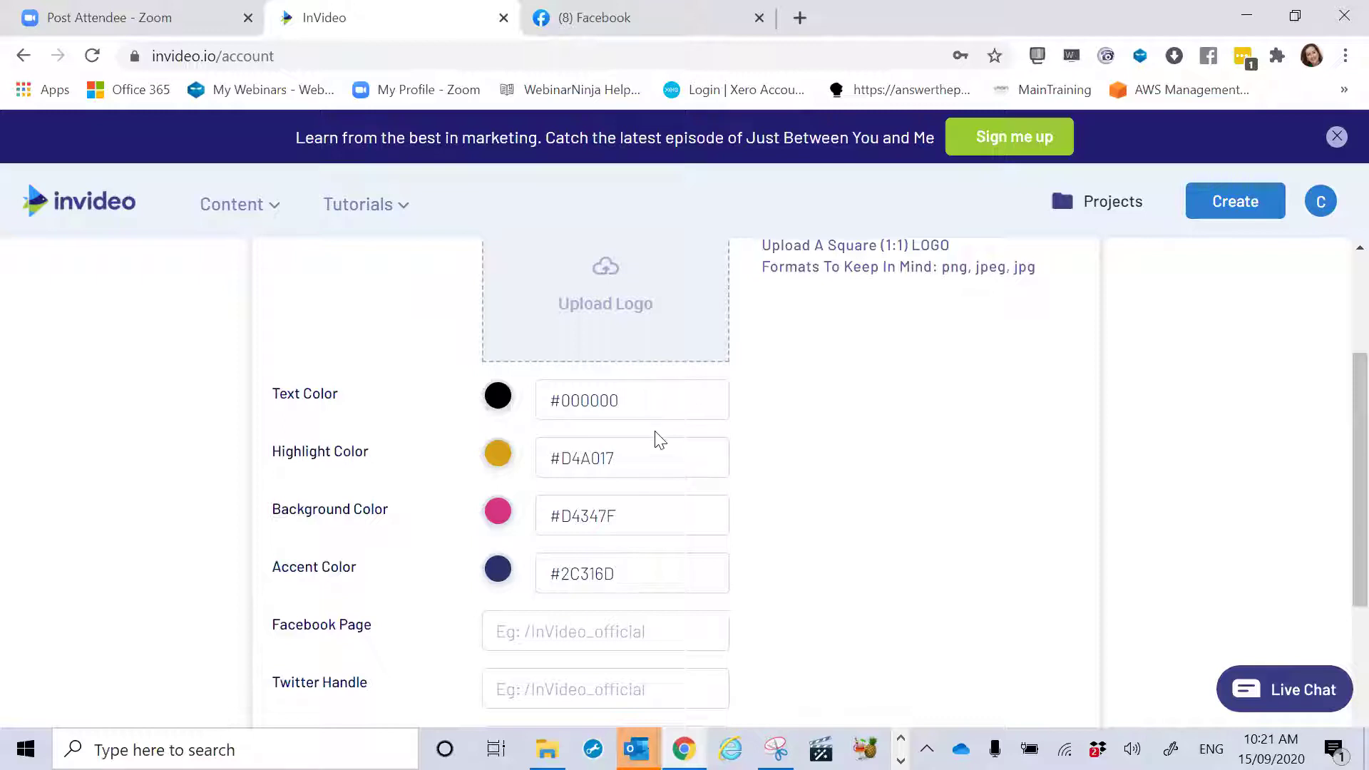
pyautogui.scroll(-2, 670, 460)
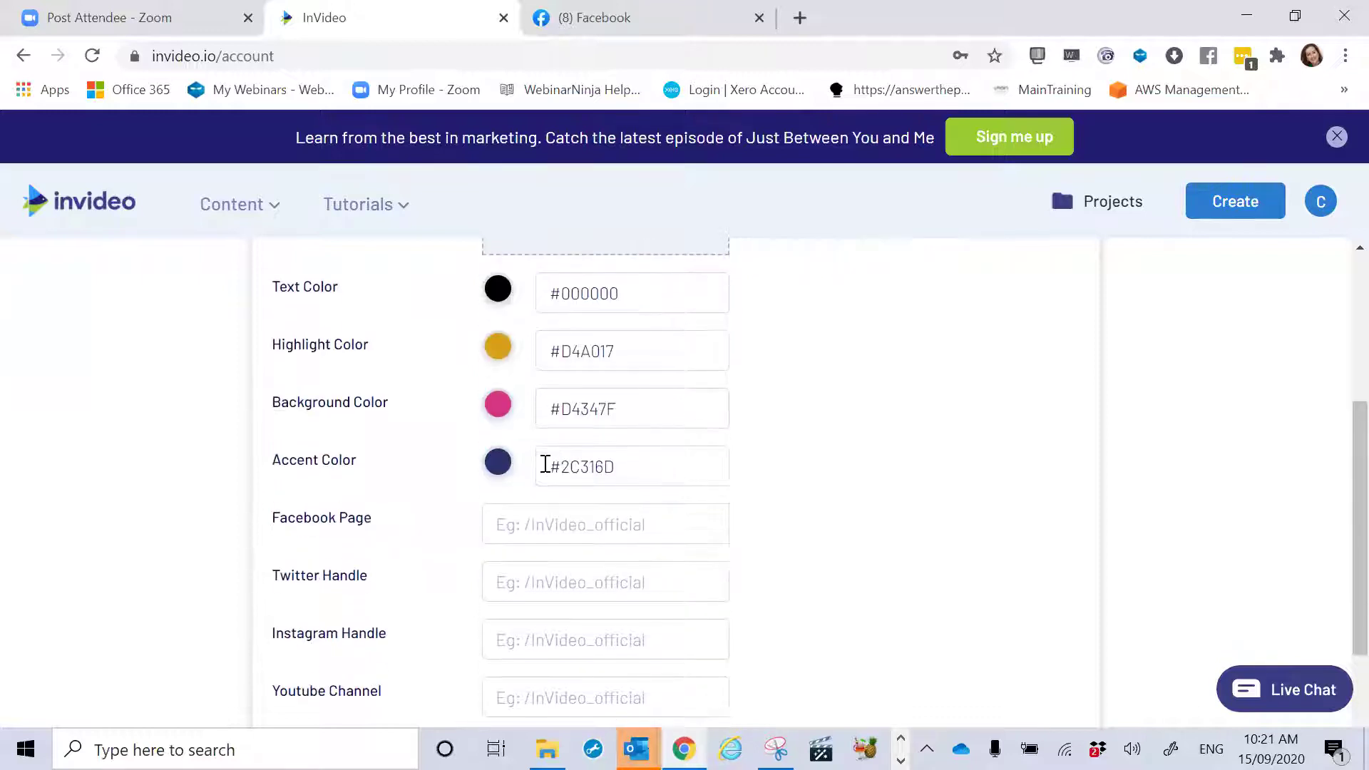
pyautogui.scroll(5, 867, 453)
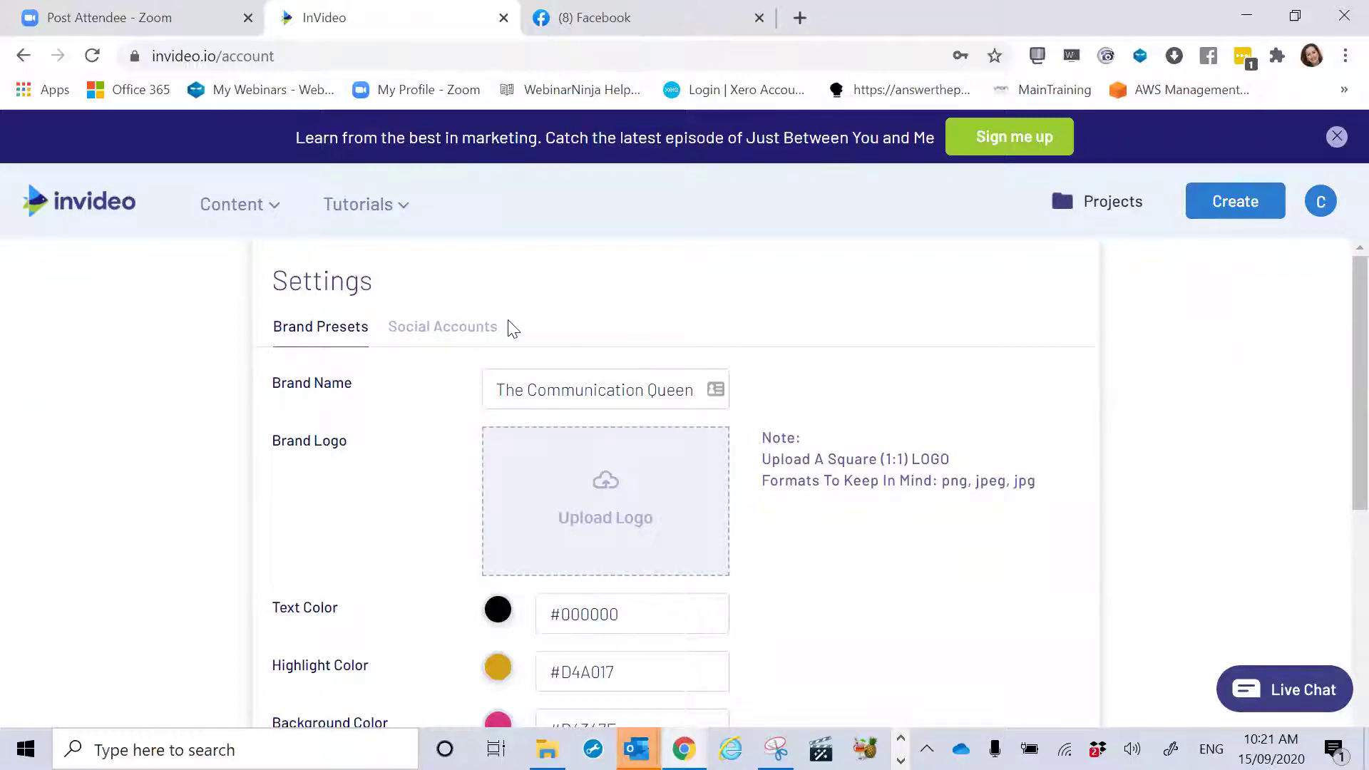
# Step: Check the Social Accounts tab, try connecting Facebook, then return to the projects list
pyautogui.click(439, 335)
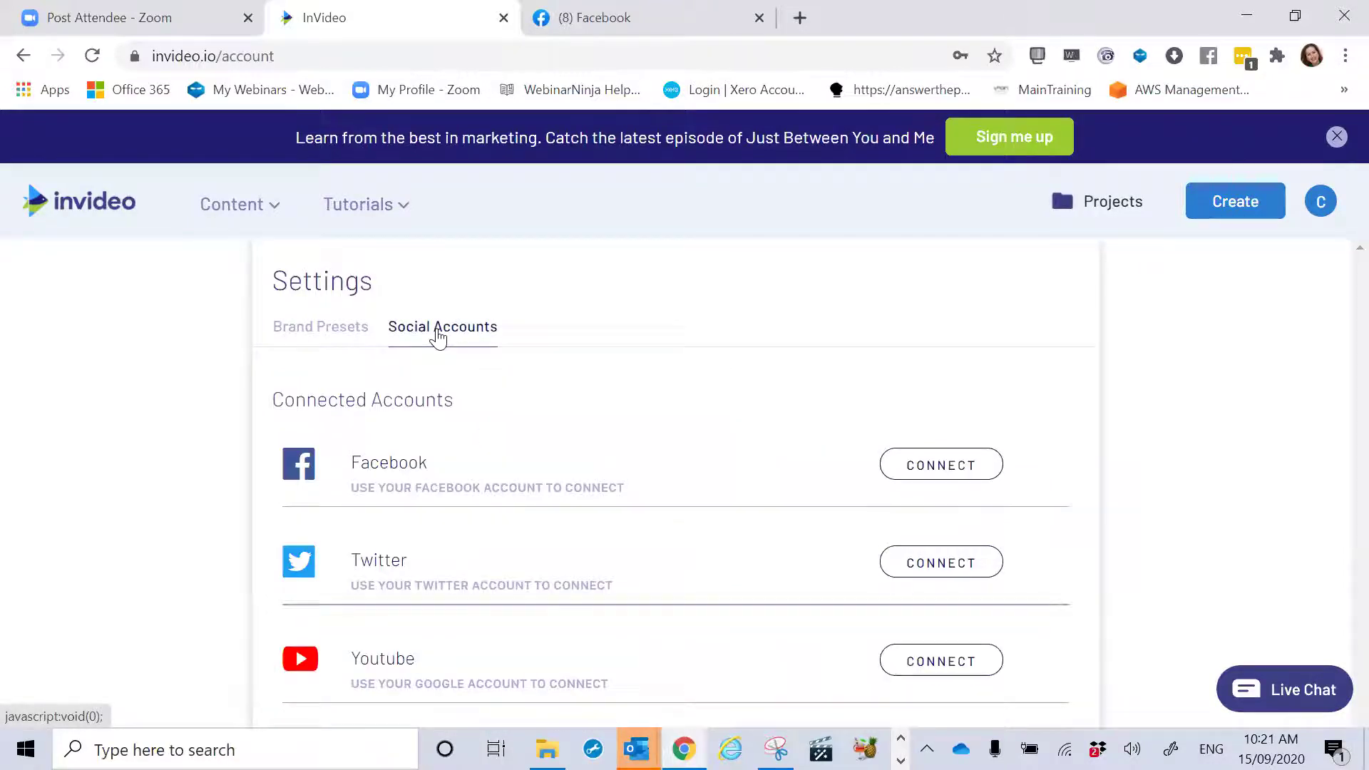
pyautogui.scroll(-1, 421, 353)
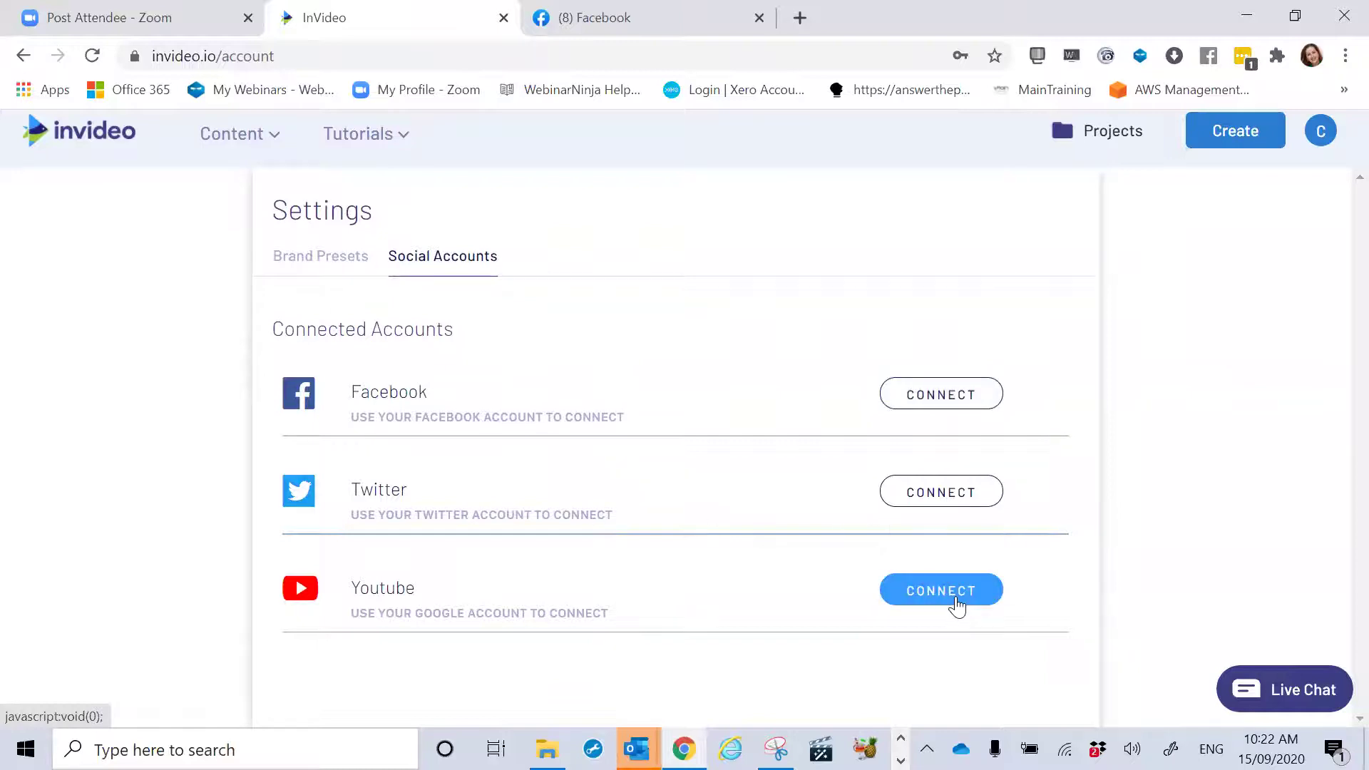
pyautogui.scroll(1, 792, 474)
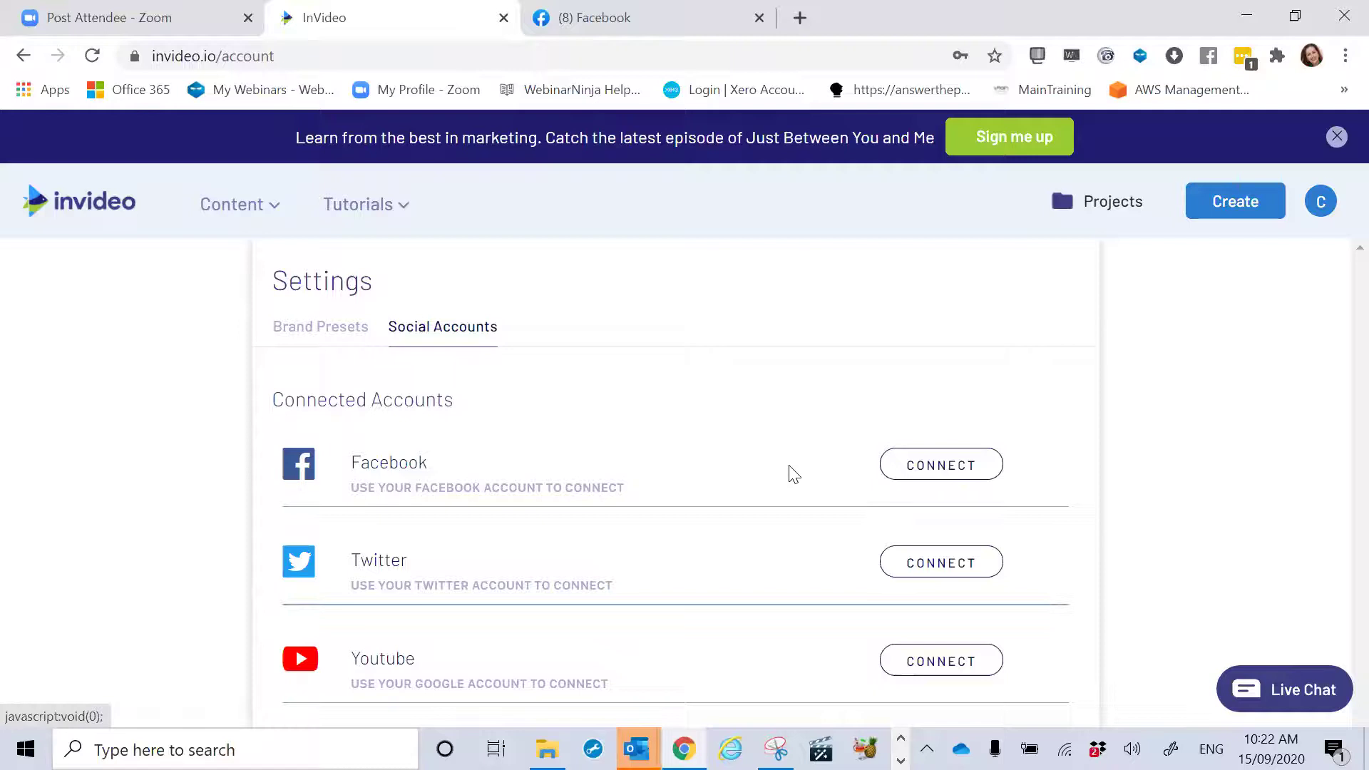
pyautogui.click(927, 472)
pyautogui.click(1101, 207)
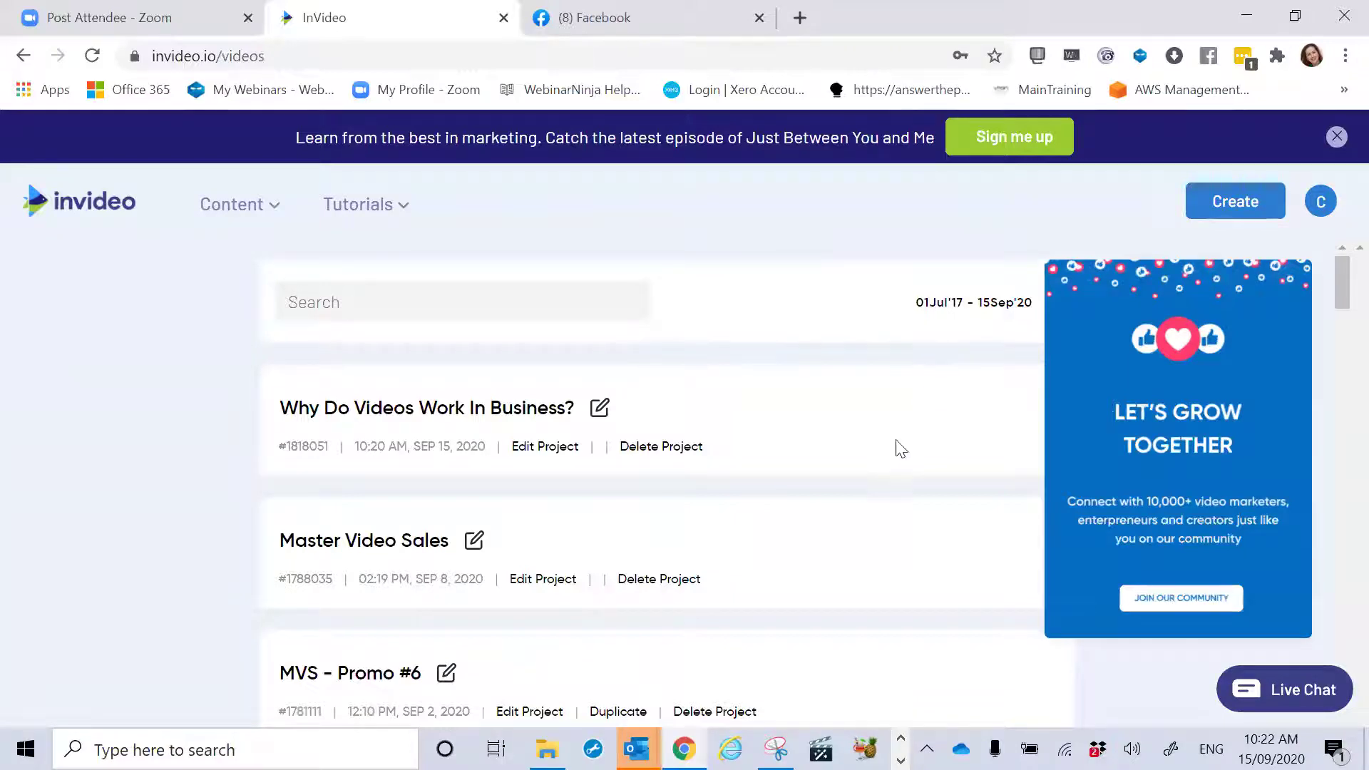
# Step: Scroll the projects list to MVS - Promo #6, preview thumbnails, and open it for editing
pyautogui.scroll(-2, 742, 471)
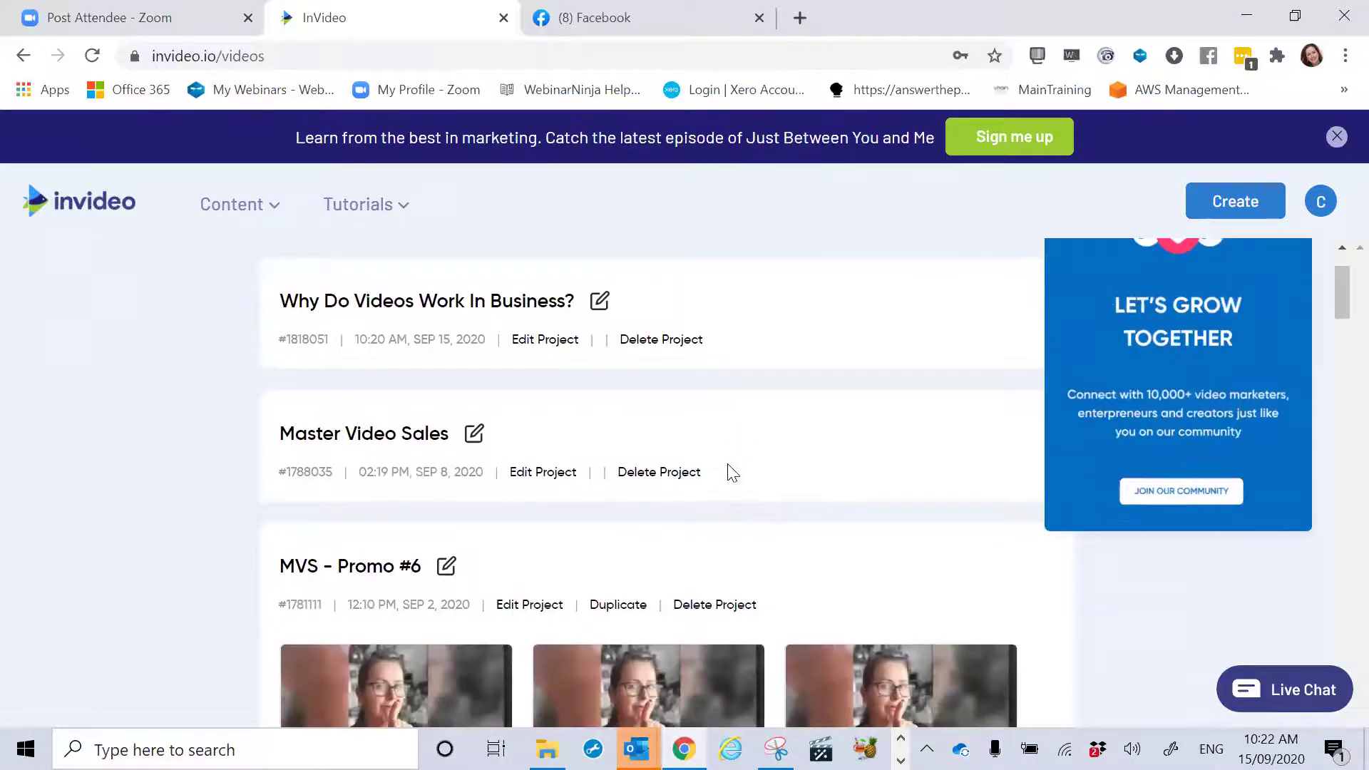
pyautogui.scroll(-5, 733, 472)
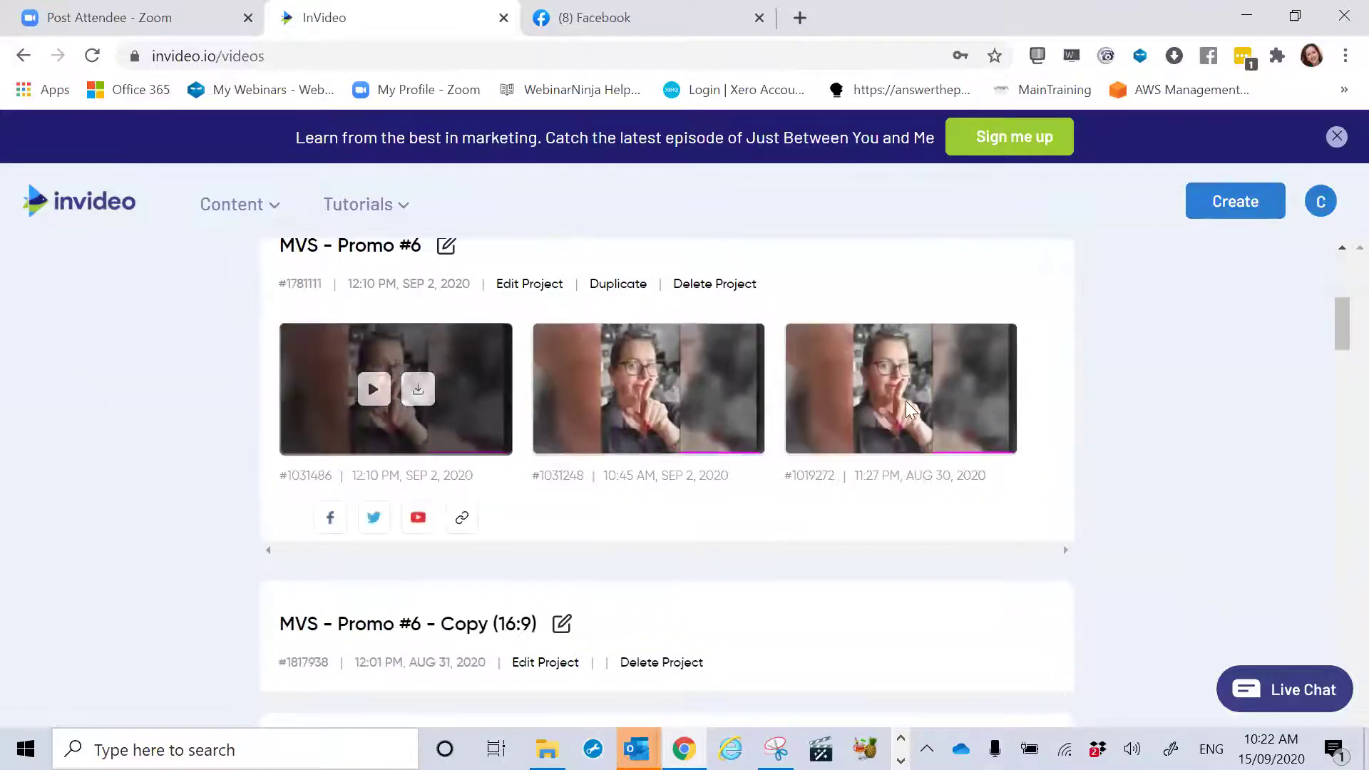
pyautogui.moveTo(430, 451)
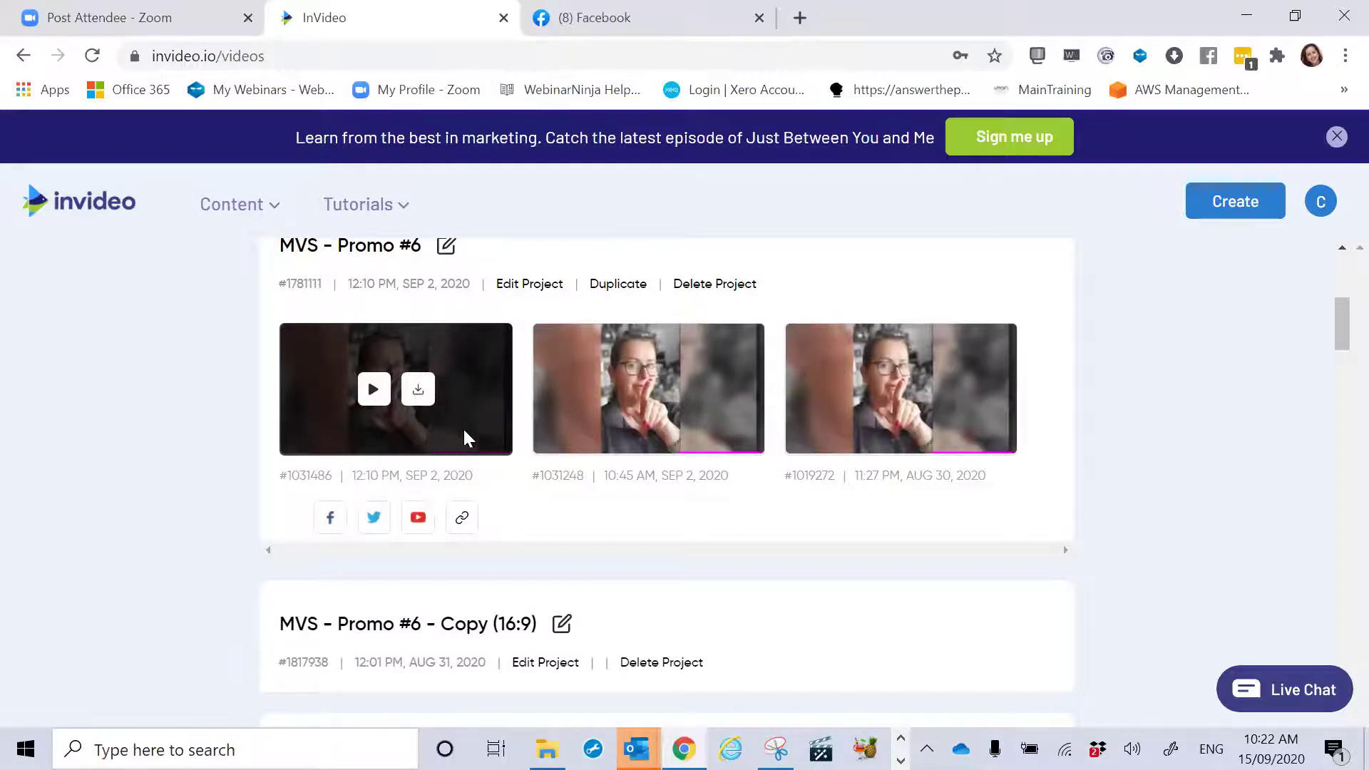
pyautogui.moveTo(872, 413)
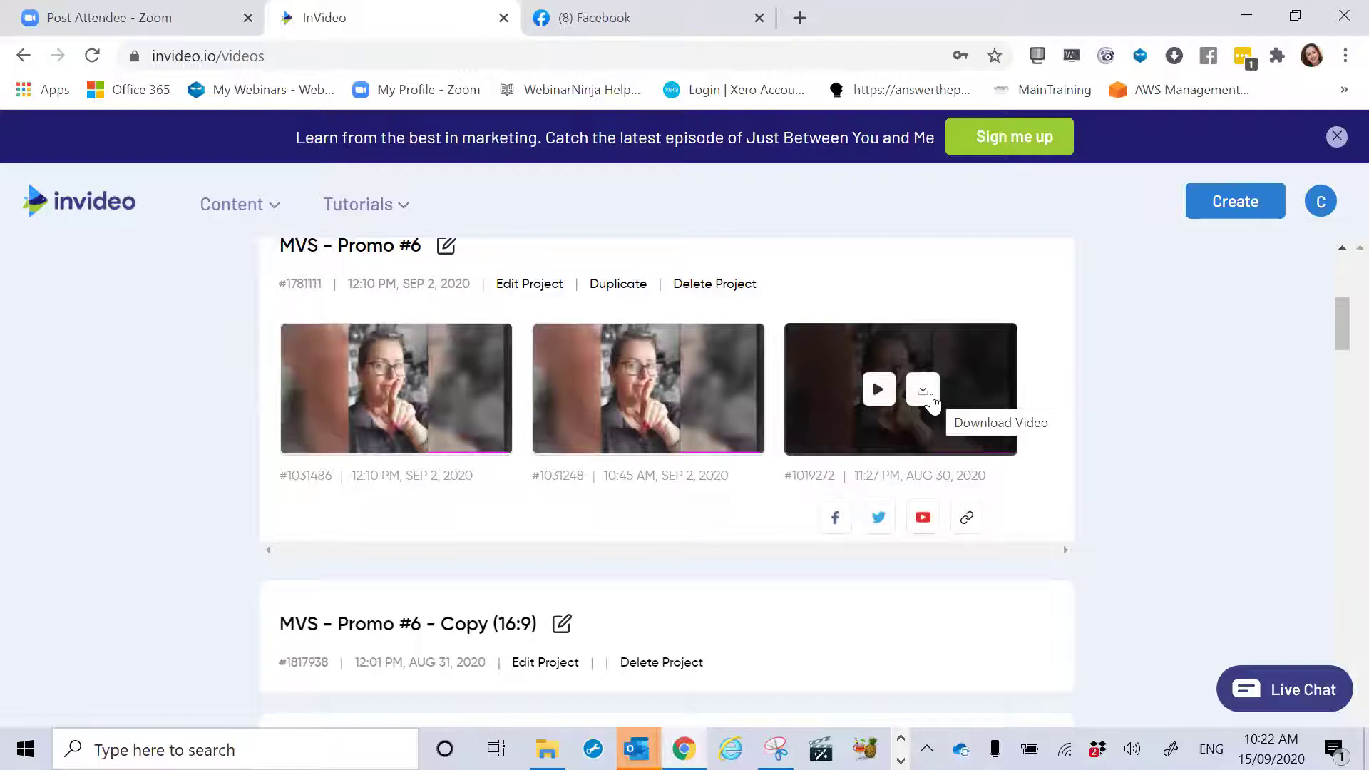
pyautogui.moveTo(488, 411)
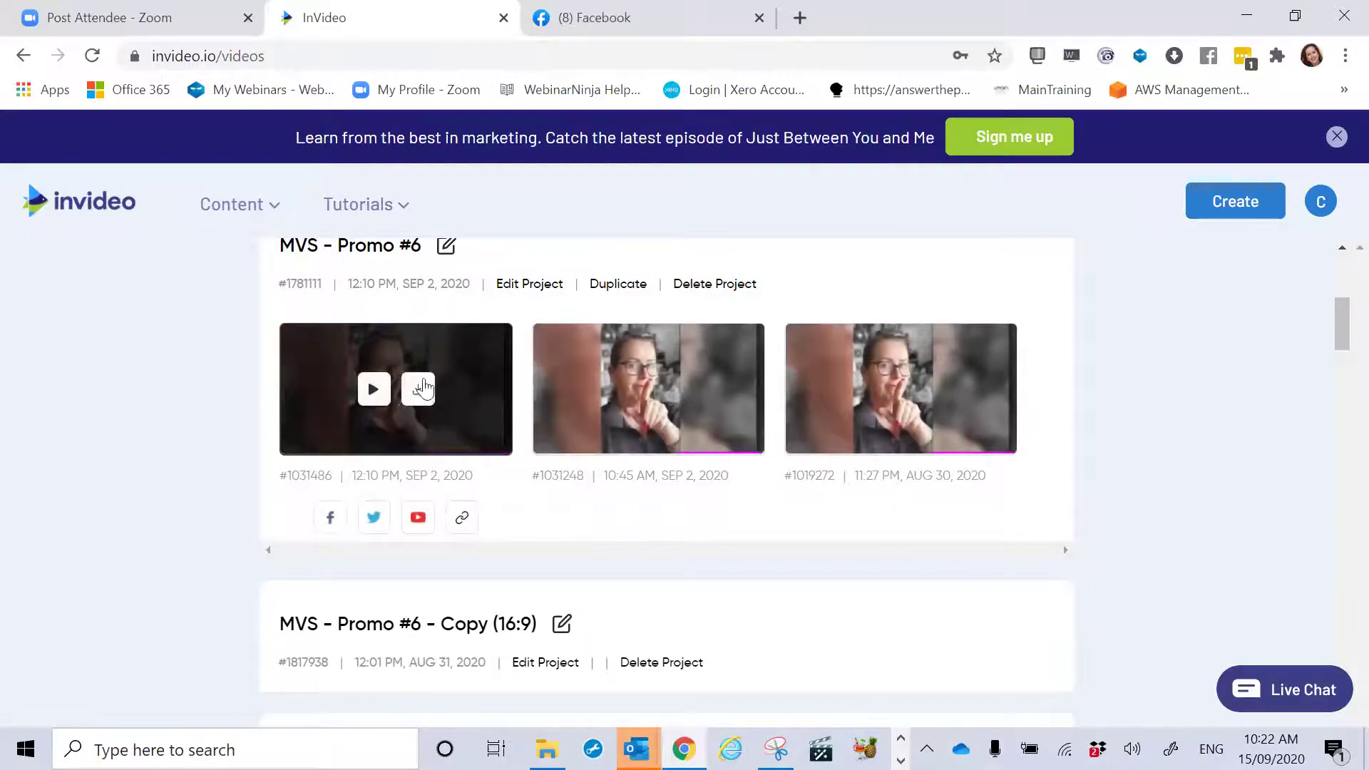
pyautogui.scroll(3, 408, 397)
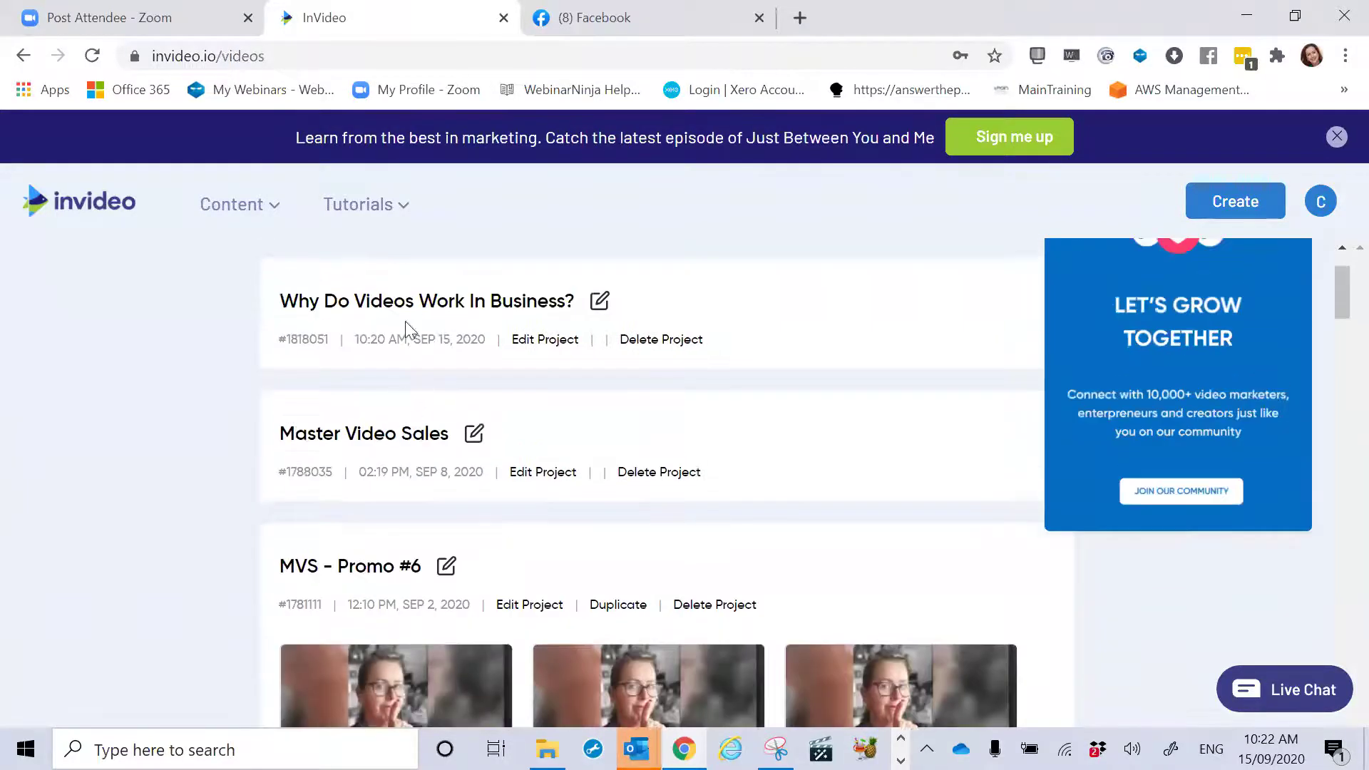
pyautogui.scroll(-3, 491, 433)
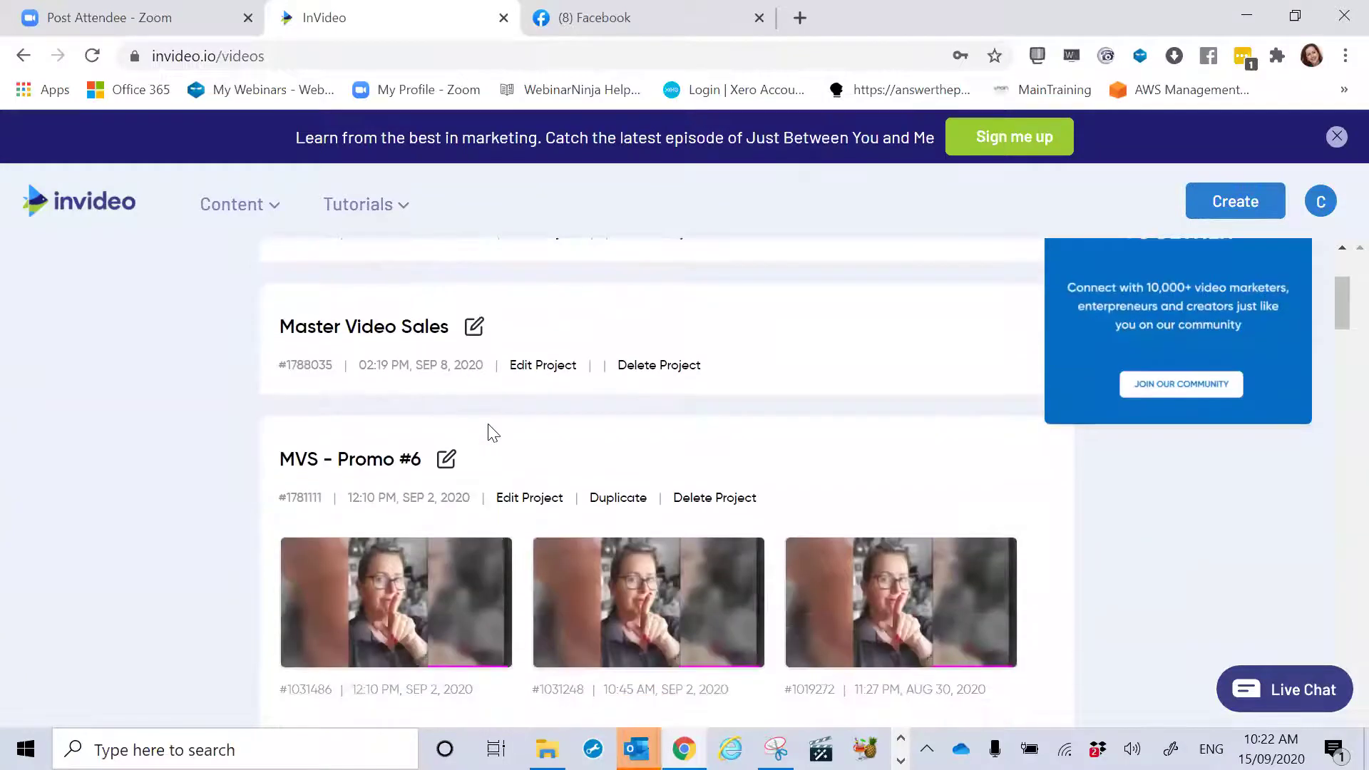
pyautogui.moveTo(410, 514)
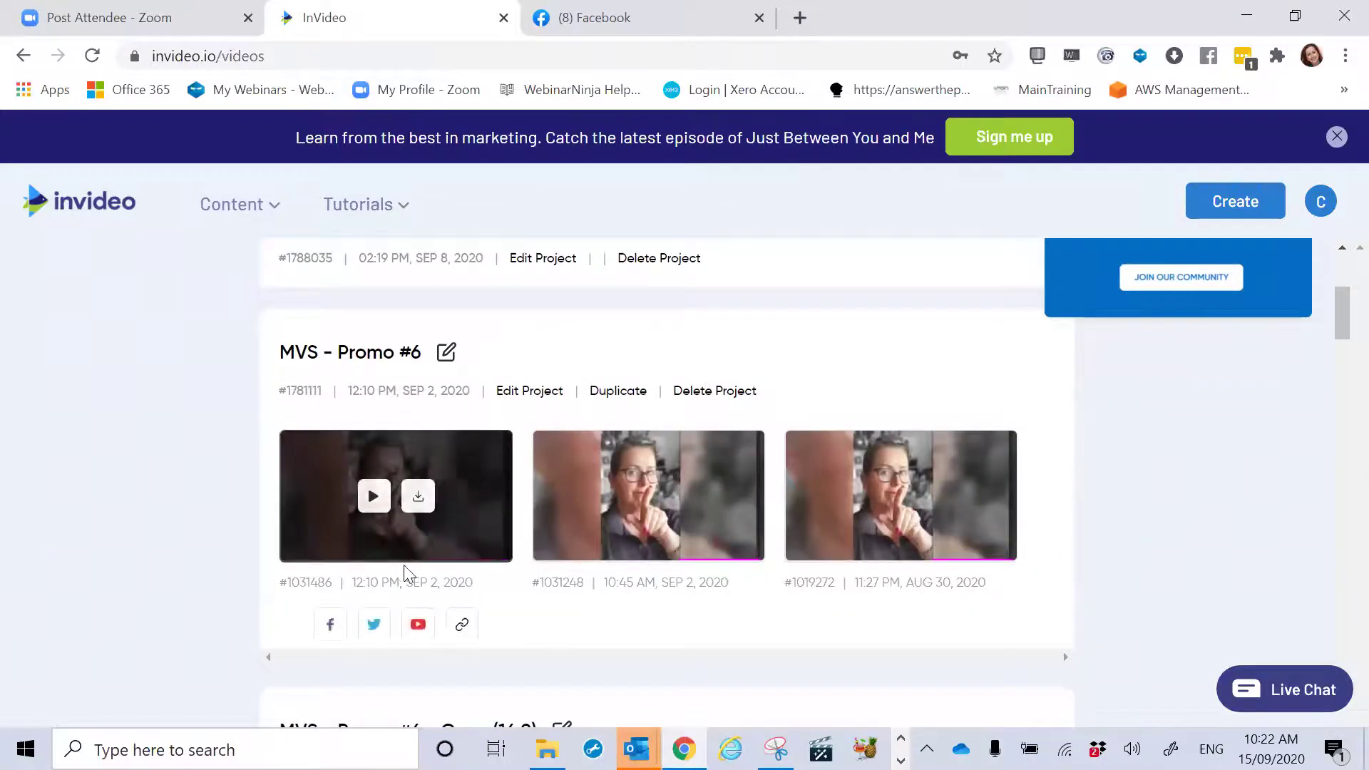
pyautogui.click(540, 392)
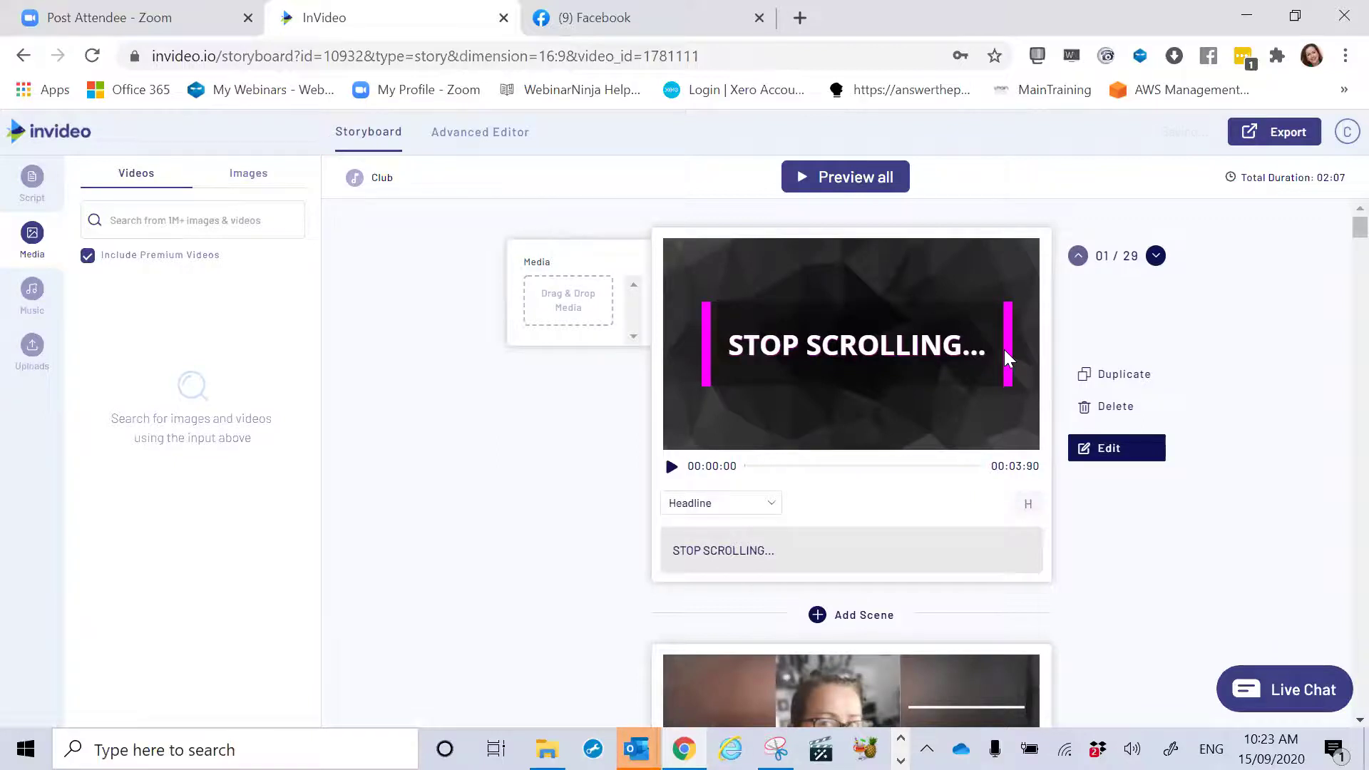
# Step: Scroll the MVS - Promo #6 storyboard from scene 01 to scene 13, checking the pink accents
pyautogui.scroll(-5, 1005, 356)
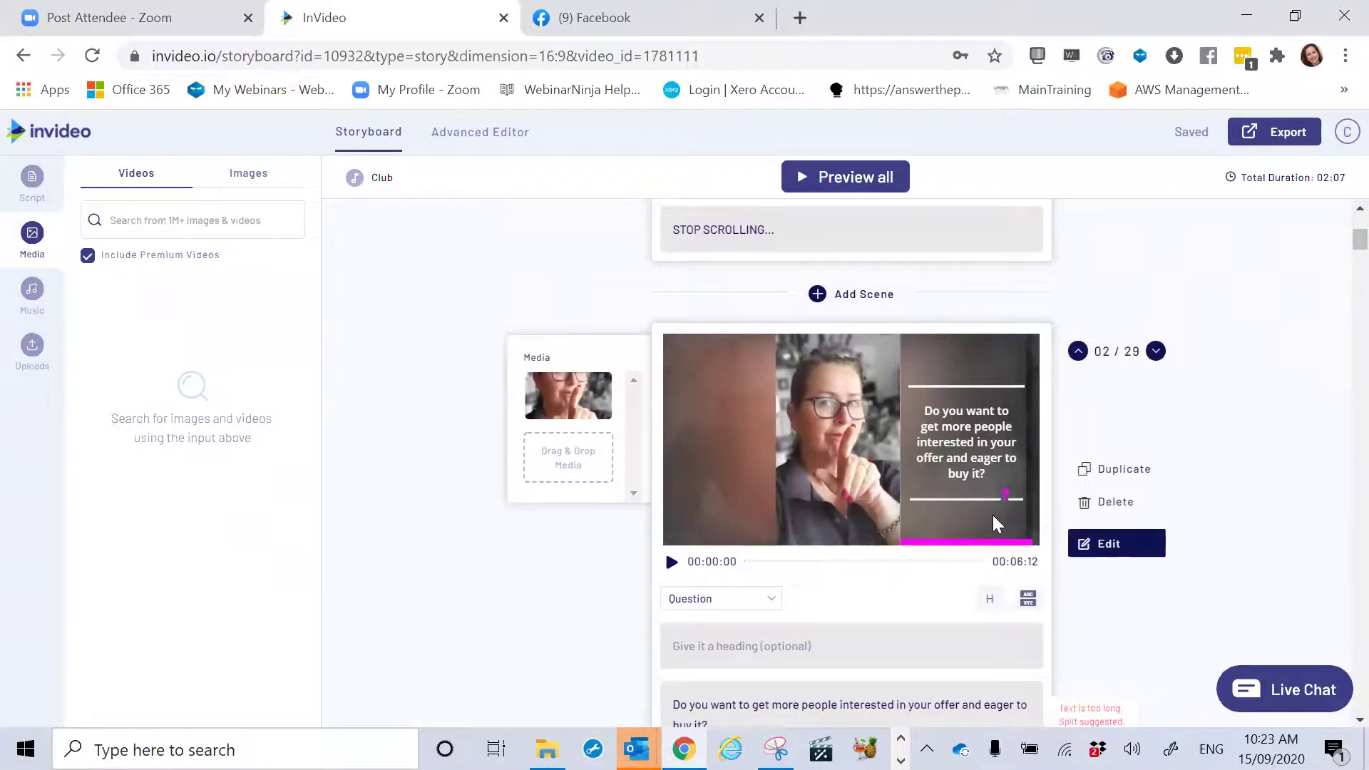
pyautogui.scroll(-5, 994, 516)
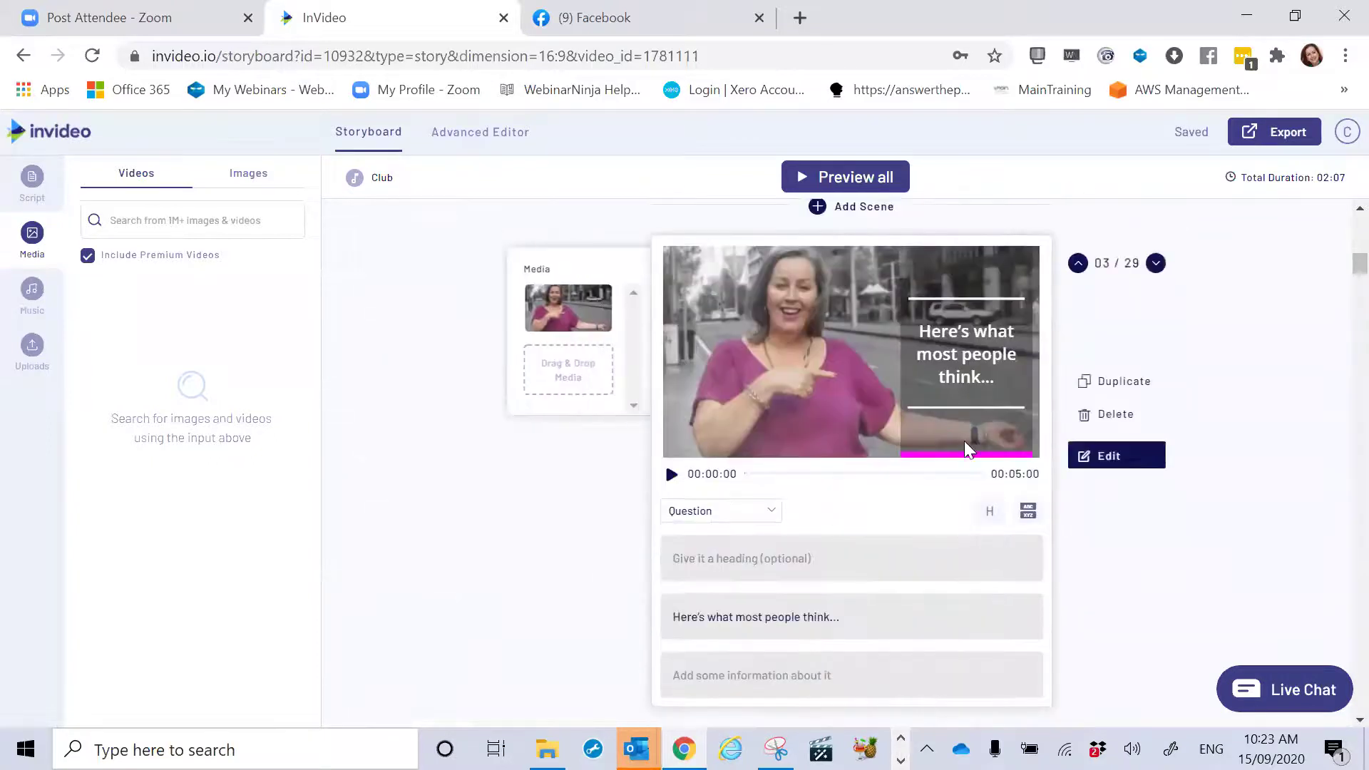
pyautogui.scroll(-5, 977, 451)
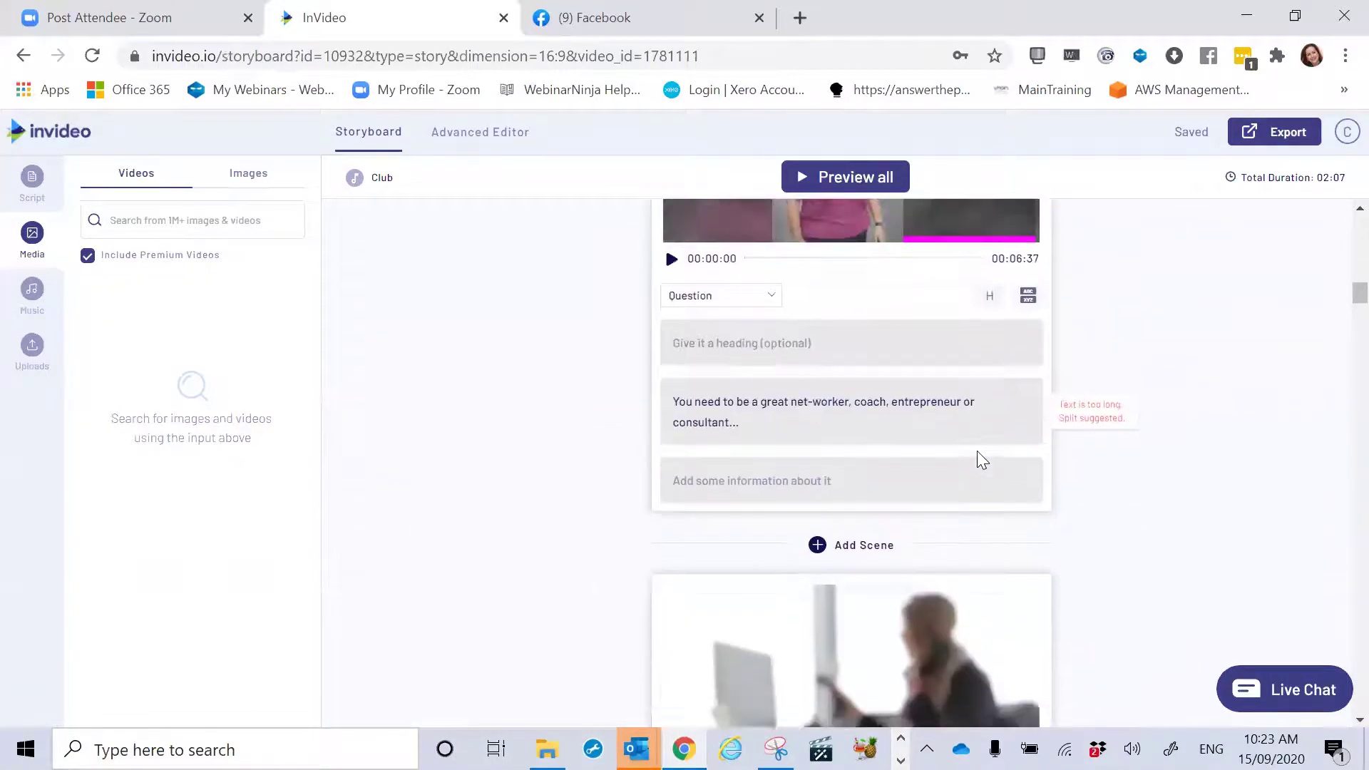
pyautogui.scroll(-5, 977, 451)
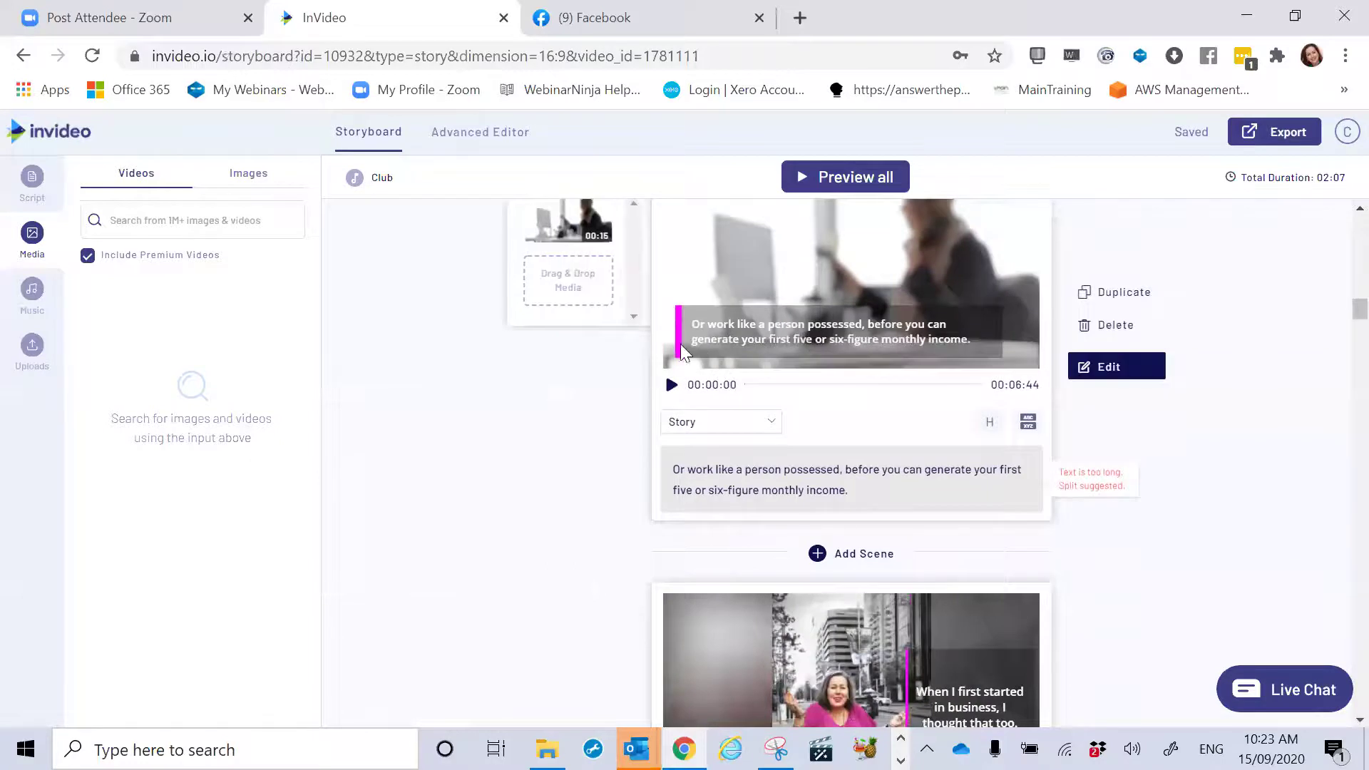
pyautogui.scroll(-5, 689, 364)
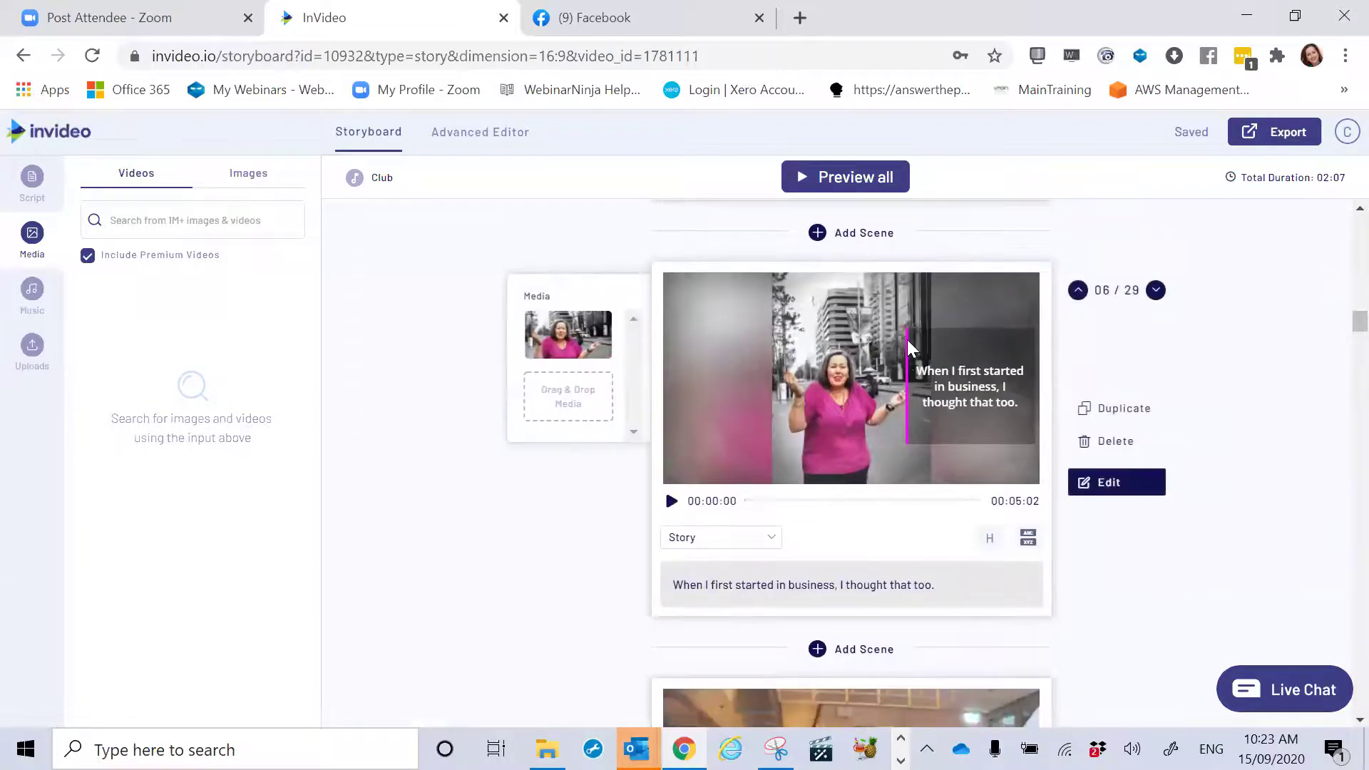
pyautogui.scroll(-5, 903, 442)
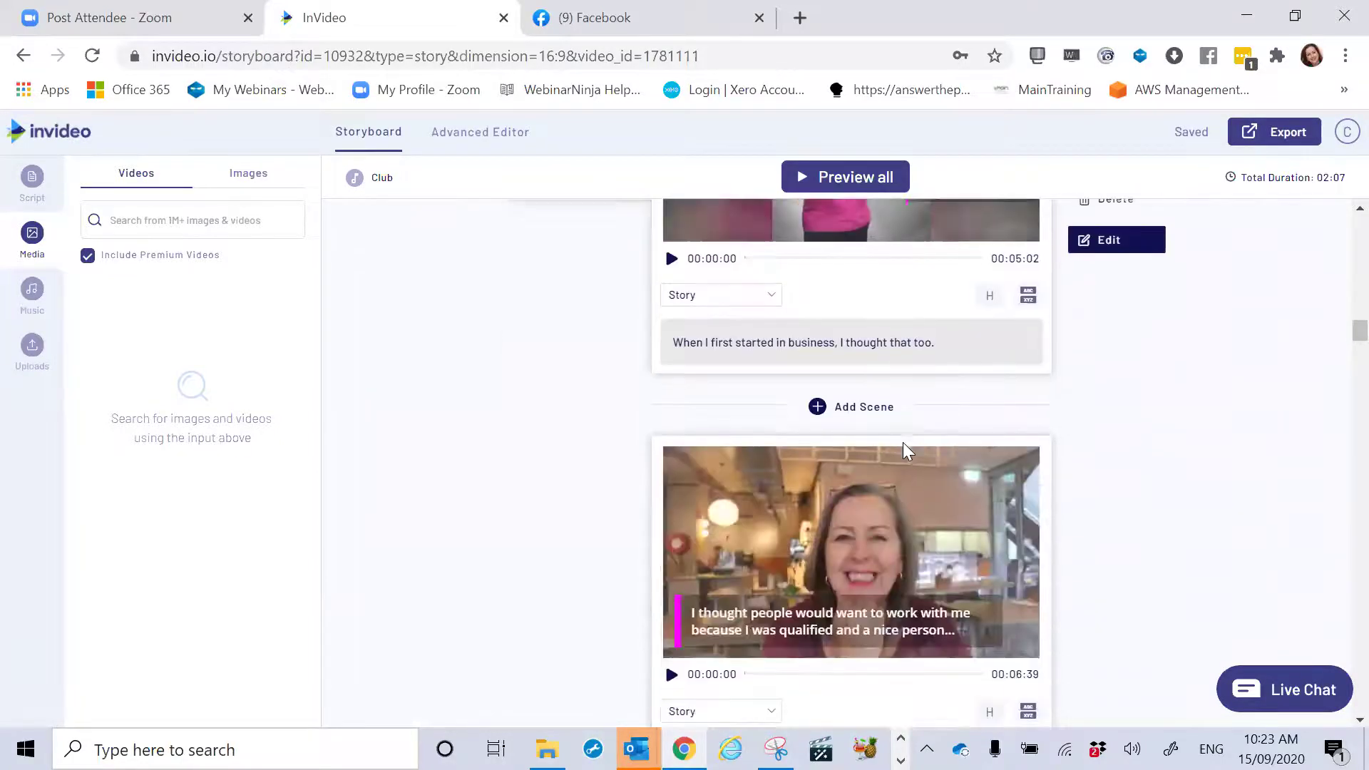
pyautogui.scroll(-9, 698, 548)
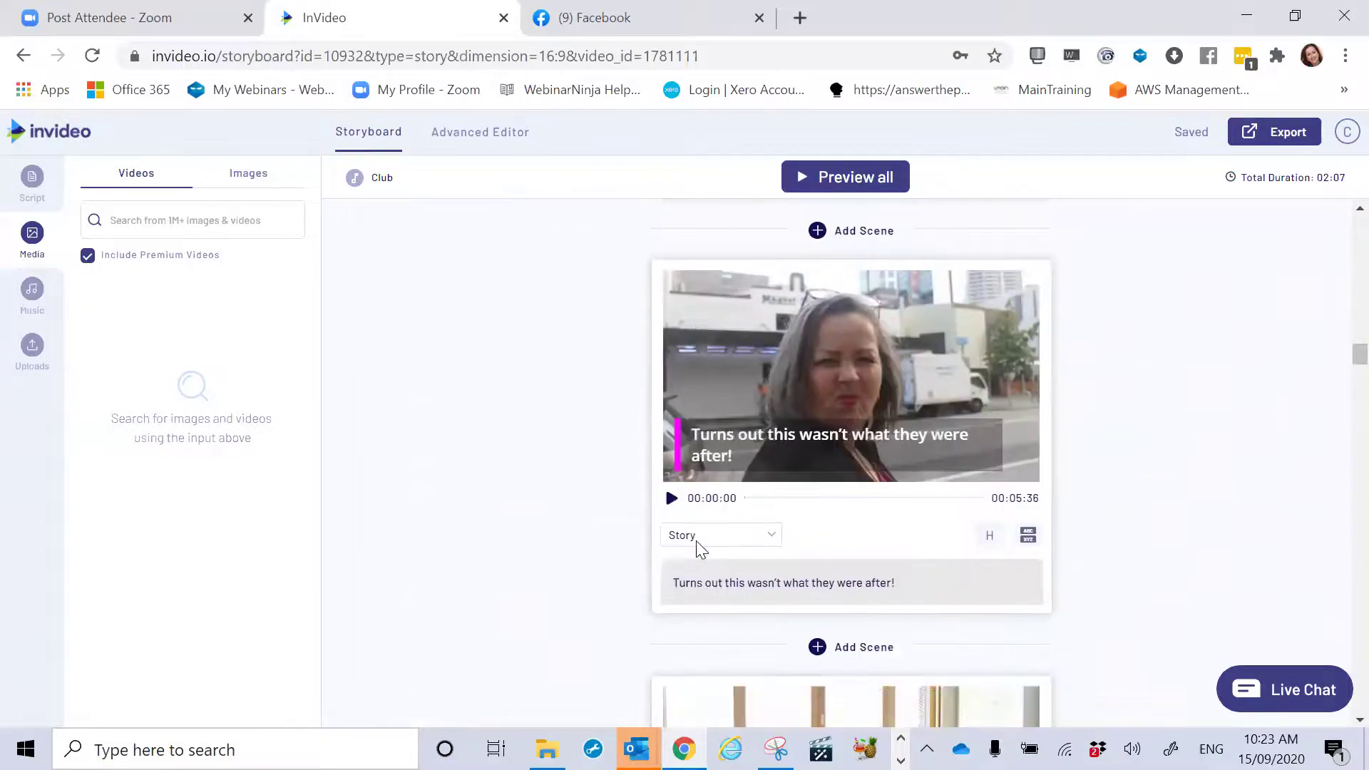
pyautogui.scroll(-10, 698, 539)
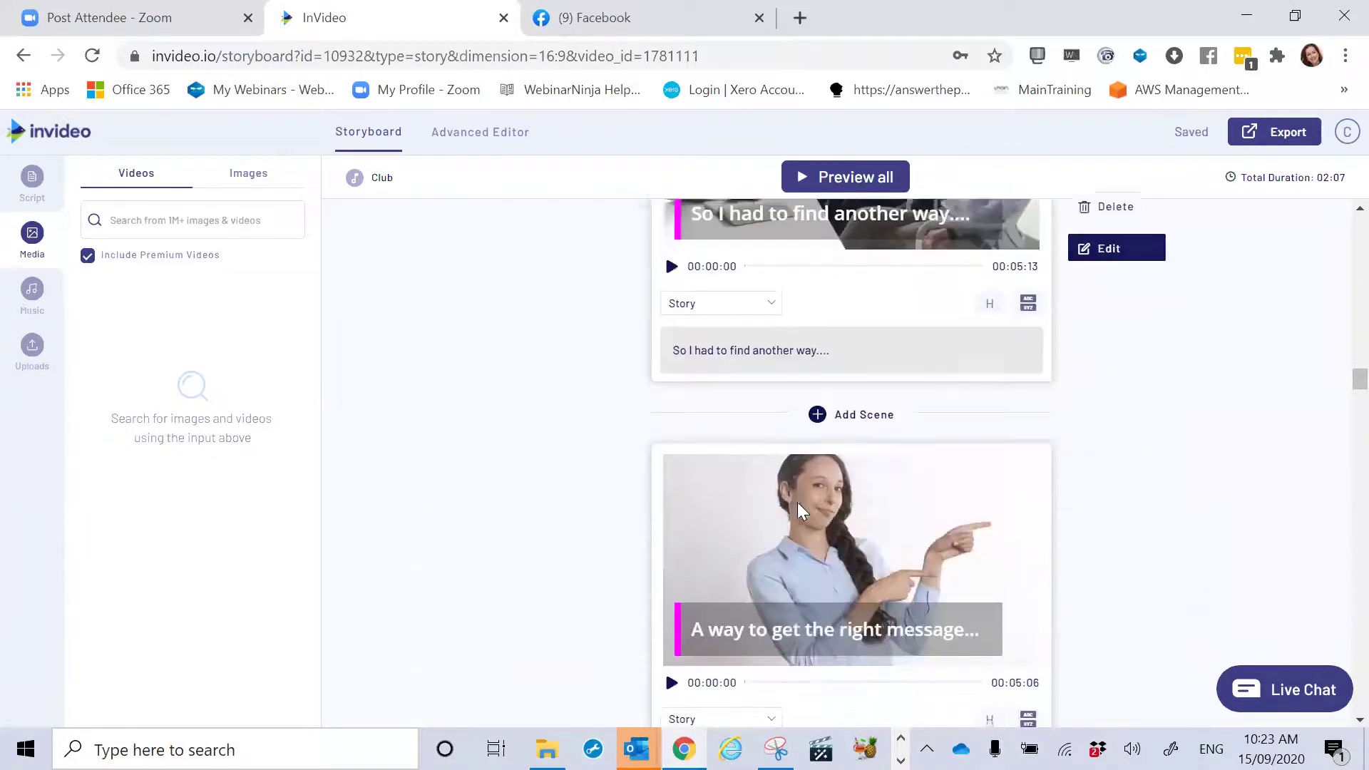
pyautogui.scroll(-5, 797, 502)
pyautogui.scroll(-5, 797, 502)
pyautogui.scroll(-5, 797, 503)
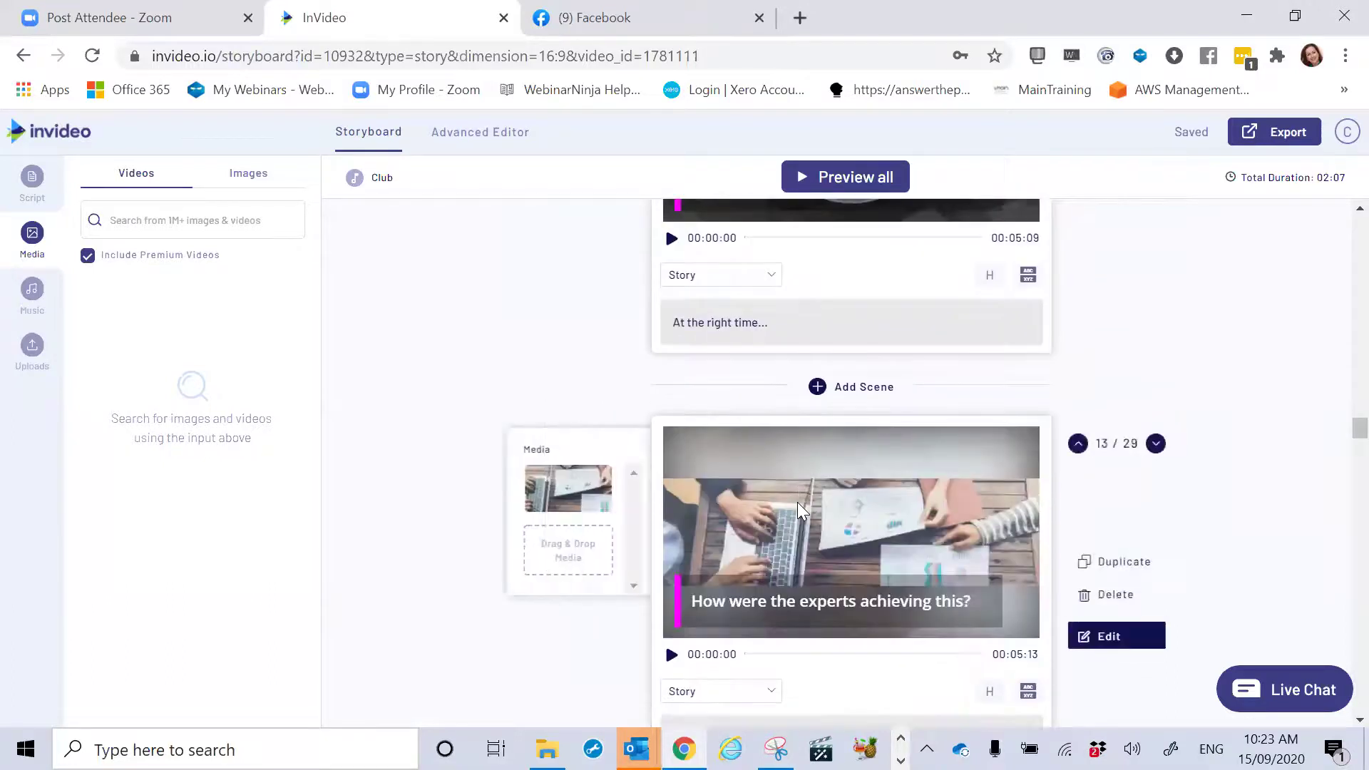